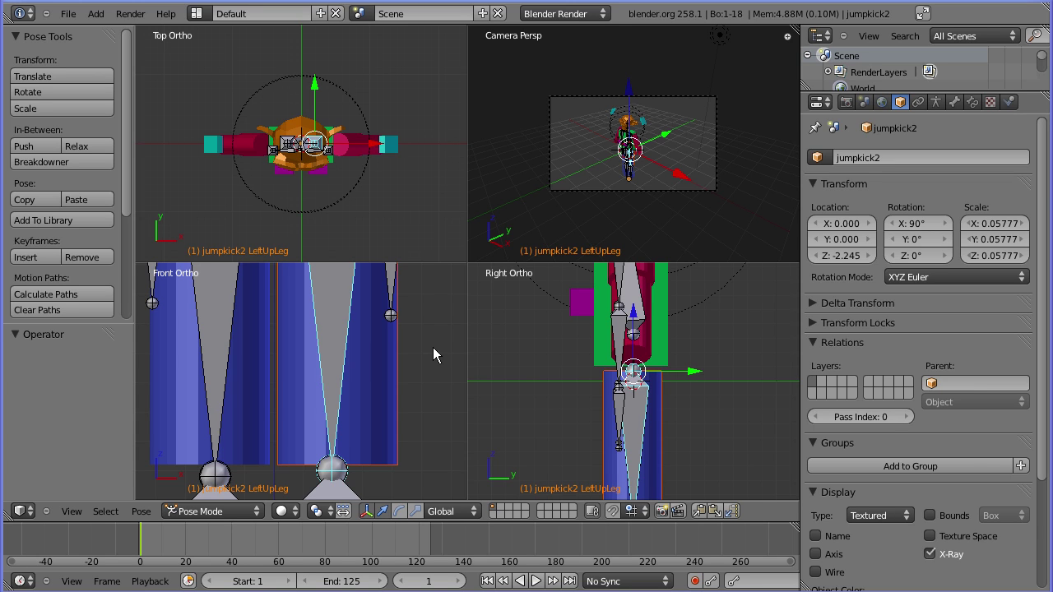
# Select the magenta foot_L box and lower it along Z to the bottom of the left leg.
pyautogui.rightClick(577, 309)
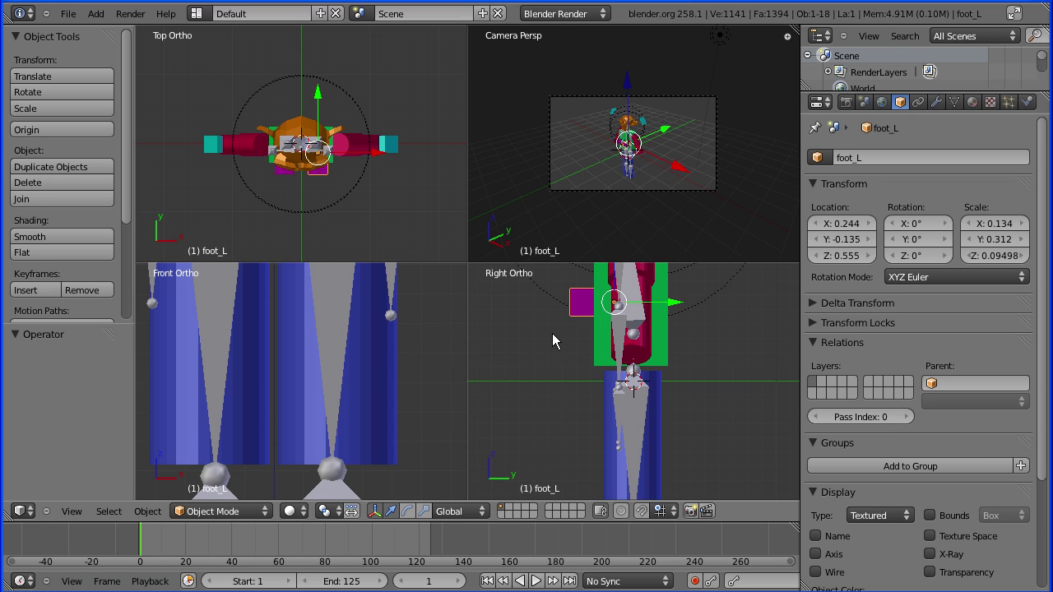
pyautogui.scroll(-3, 551, 335)
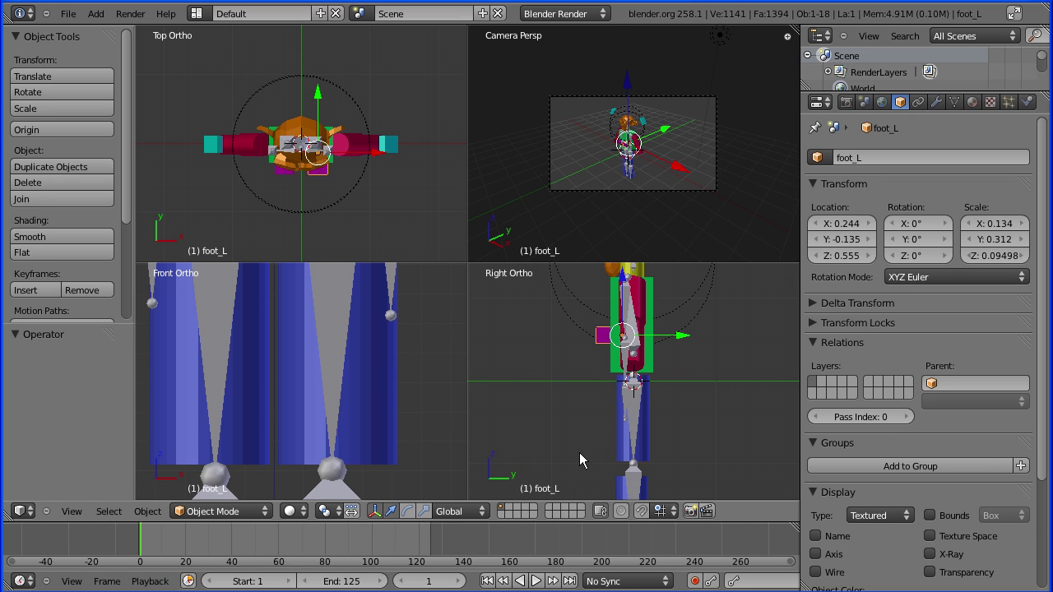
pyautogui.keyDown('shift'); pyautogui.moveTo(580, 456); pyautogui.dragTo(567, 384, button='middle'); pyautogui.keyUp('shift')
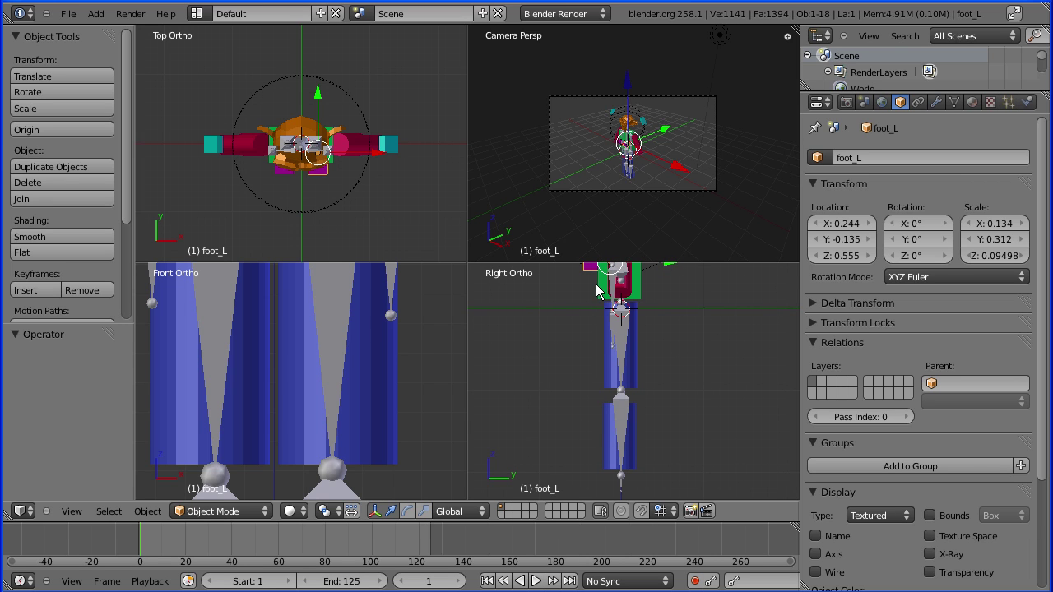
pyautogui.press('g')
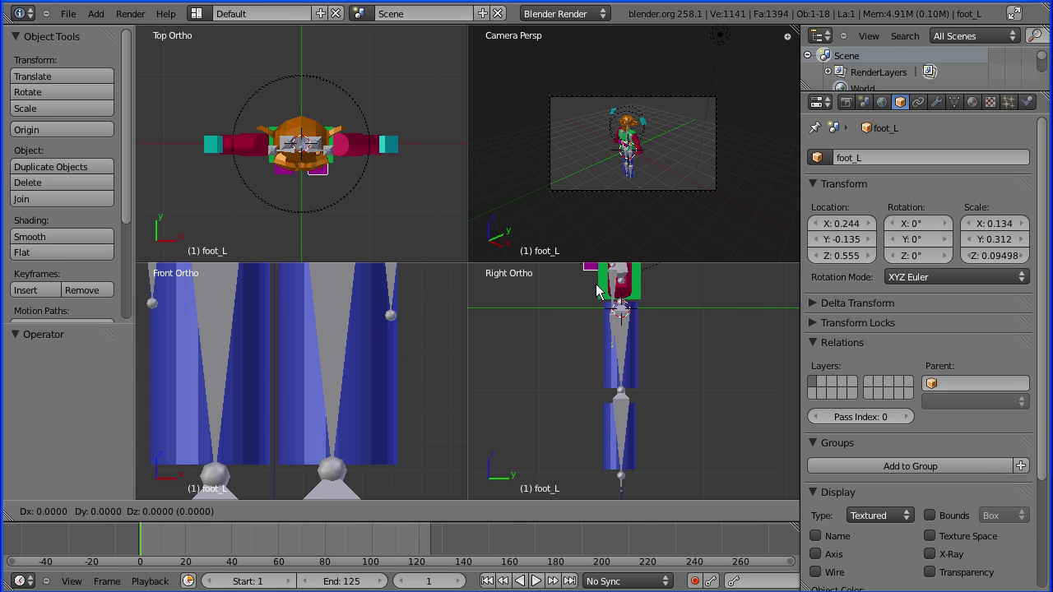
pyautogui.press('z')
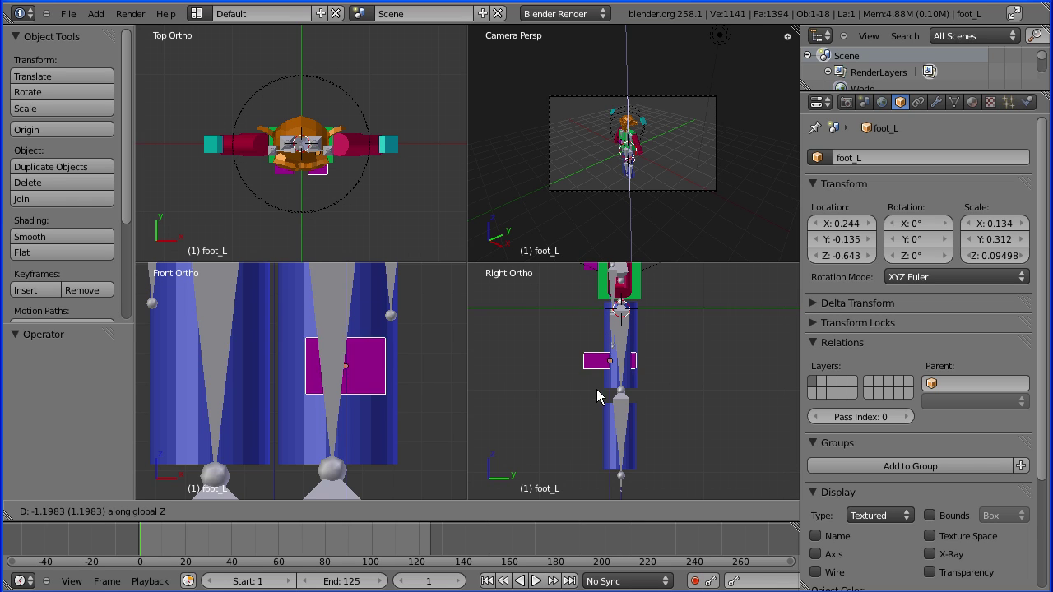
pyautogui.click(595, 511)
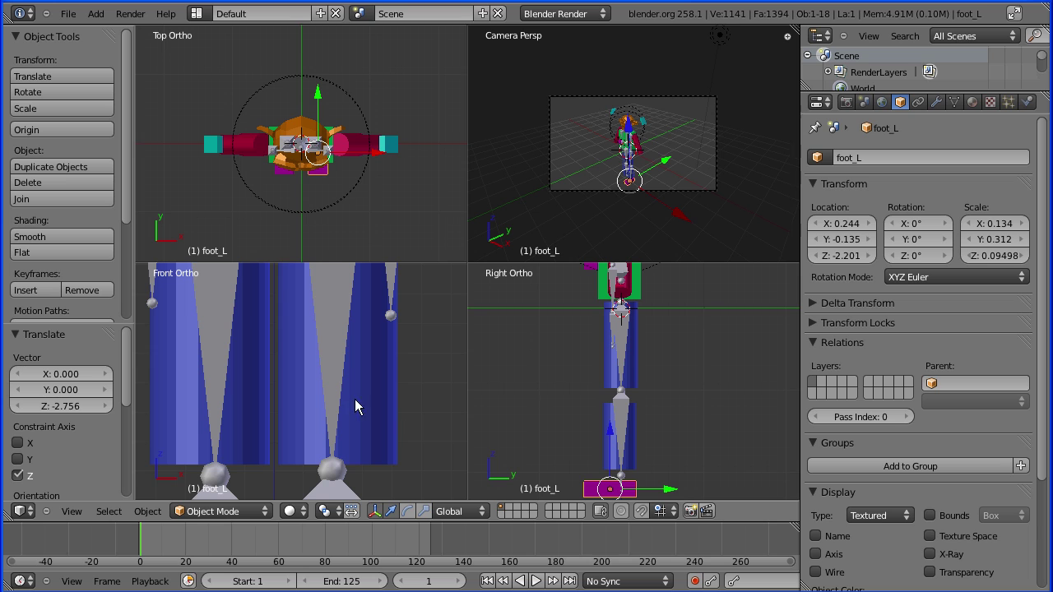
# Nudge foot_L in the front view so it sits under the foot bone at 0.197, -0.135, -2.170.
pyautogui.keyDown('ctrl'); pyautogui.scroll(-5, 415, 306); pyautogui.keyUp('ctrl')
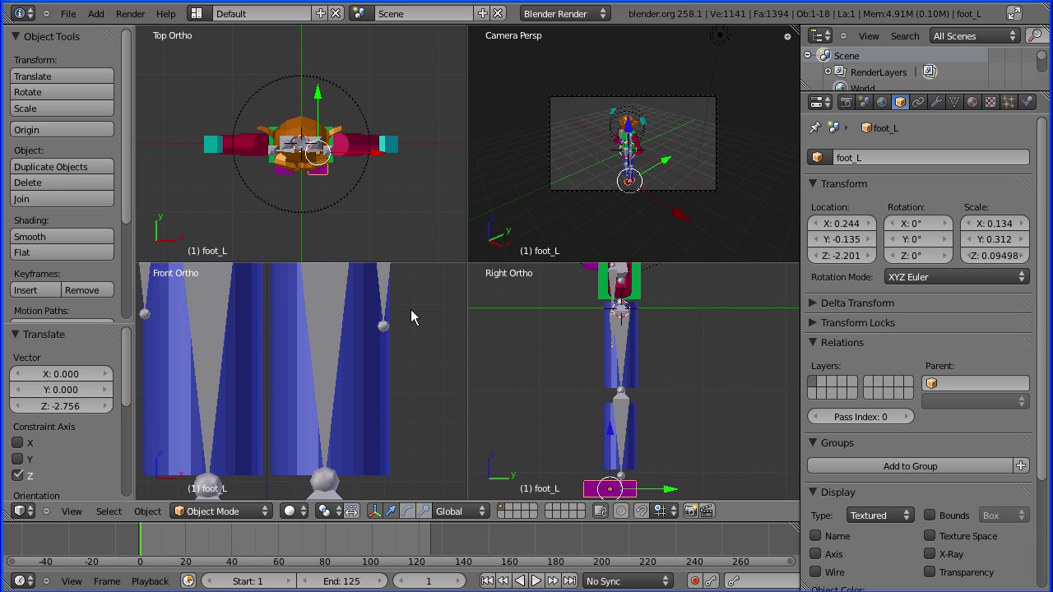
pyautogui.keyDown('shift'); pyautogui.scroll(-10, 309, 354); pyautogui.keyUp('shift')
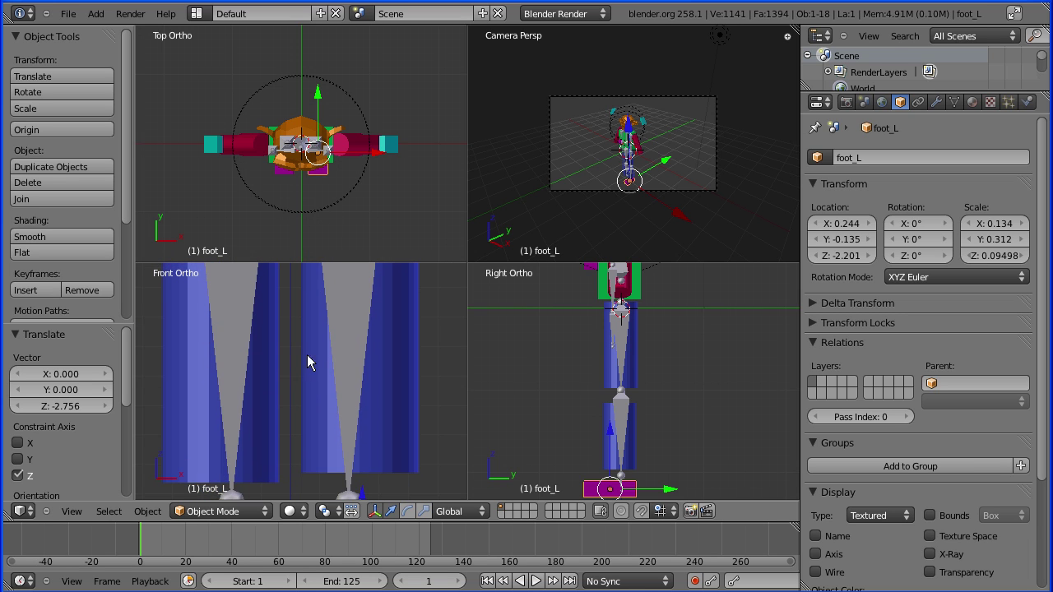
pyautogui.keyDown('shift'); pyautogui.moveTo(257, 296); pyautogui.dragTo(292, 294, button='middle'); pyautogui.keyUp('shift')
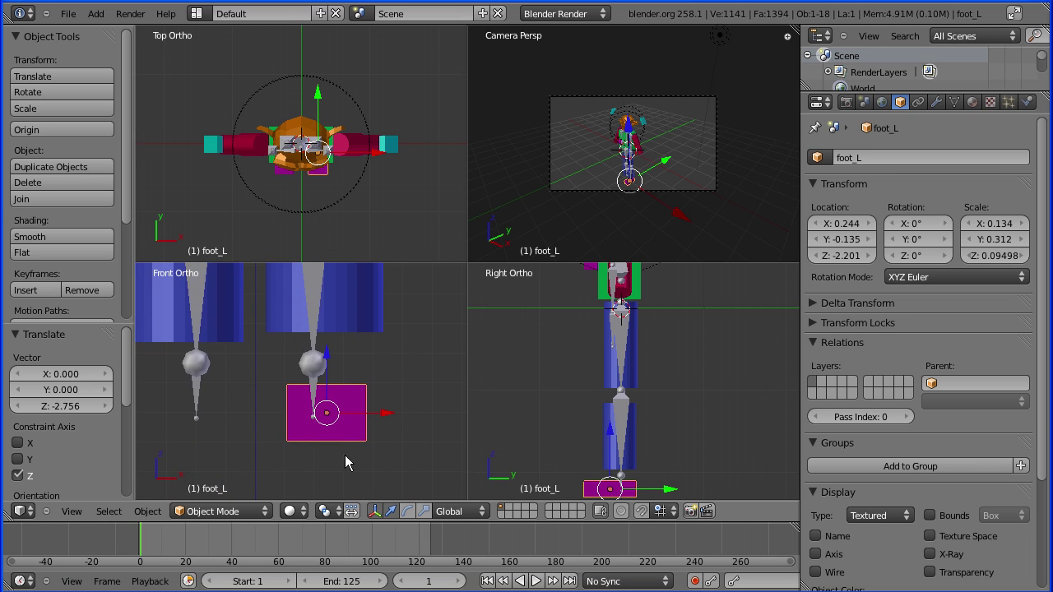
pyautogui.press('g')
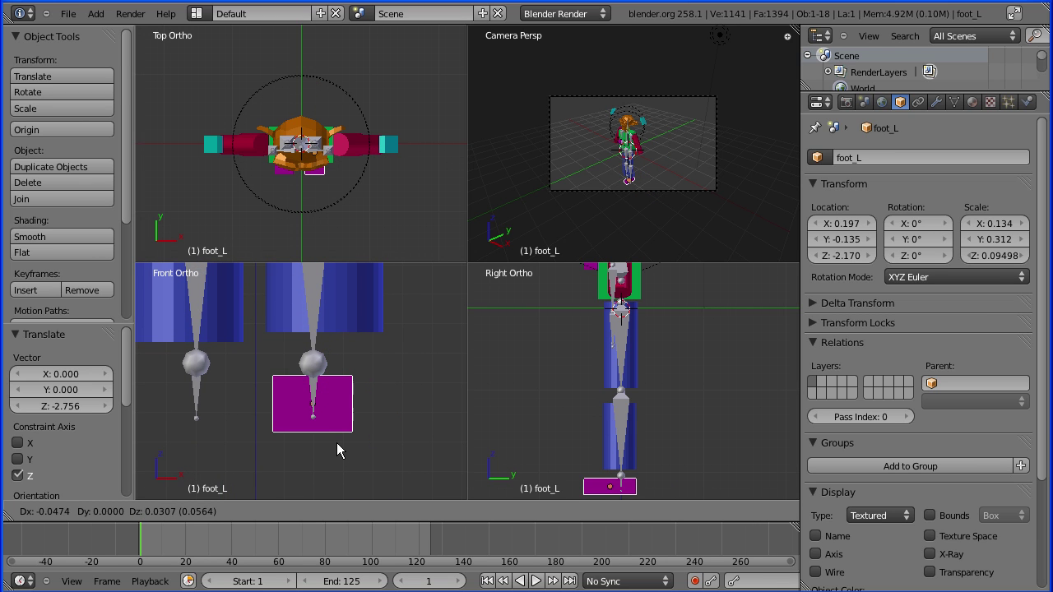
pyautogui.click(337, 443)
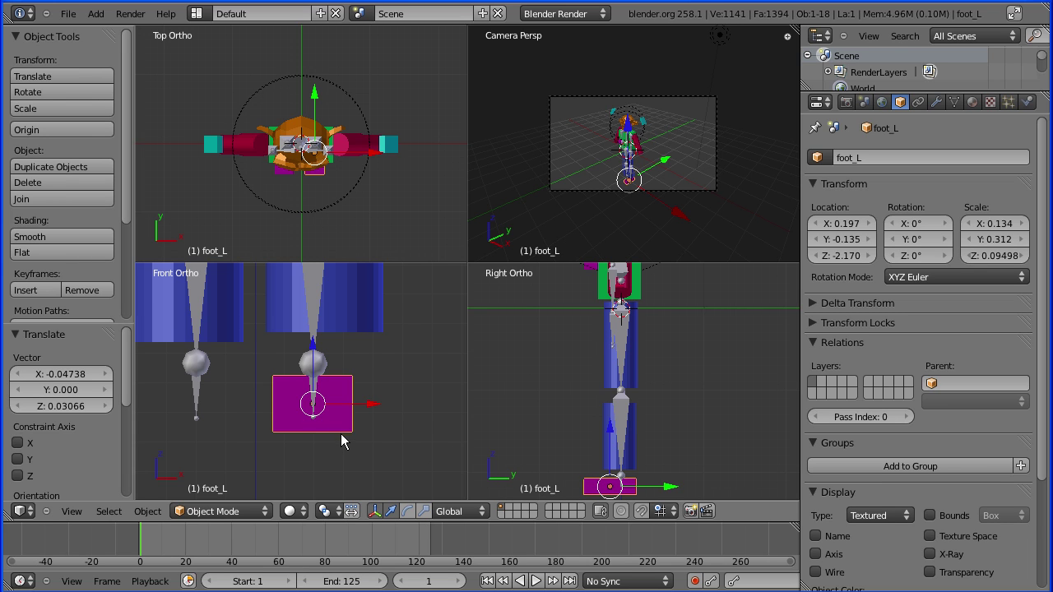
pyautogui.scroll(2, 440, 436)
pyautogui.scroll(3, 441, 438)
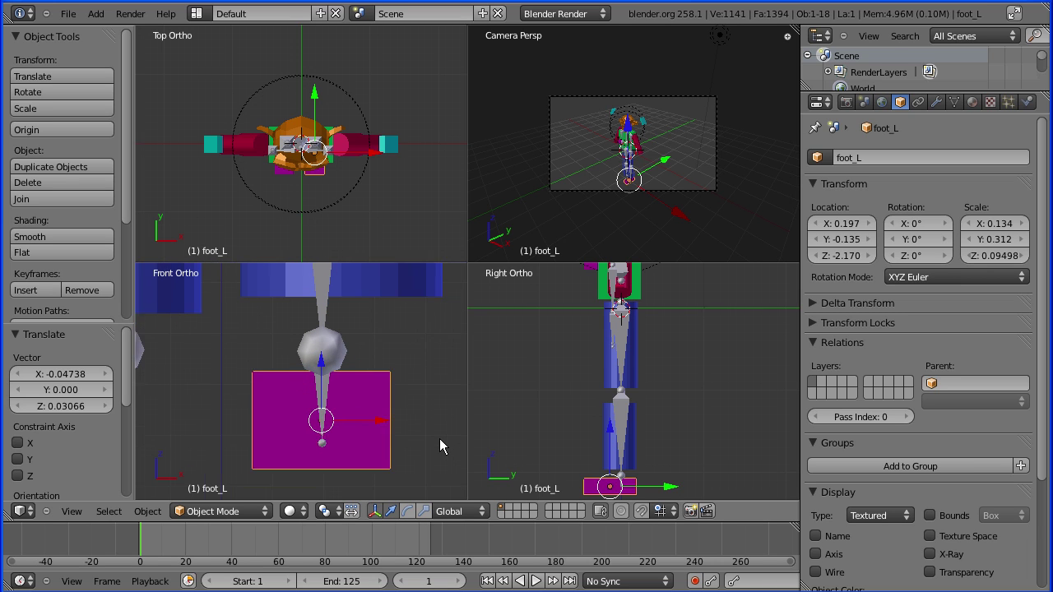
pyautogui.scroll(2, 439, 451)
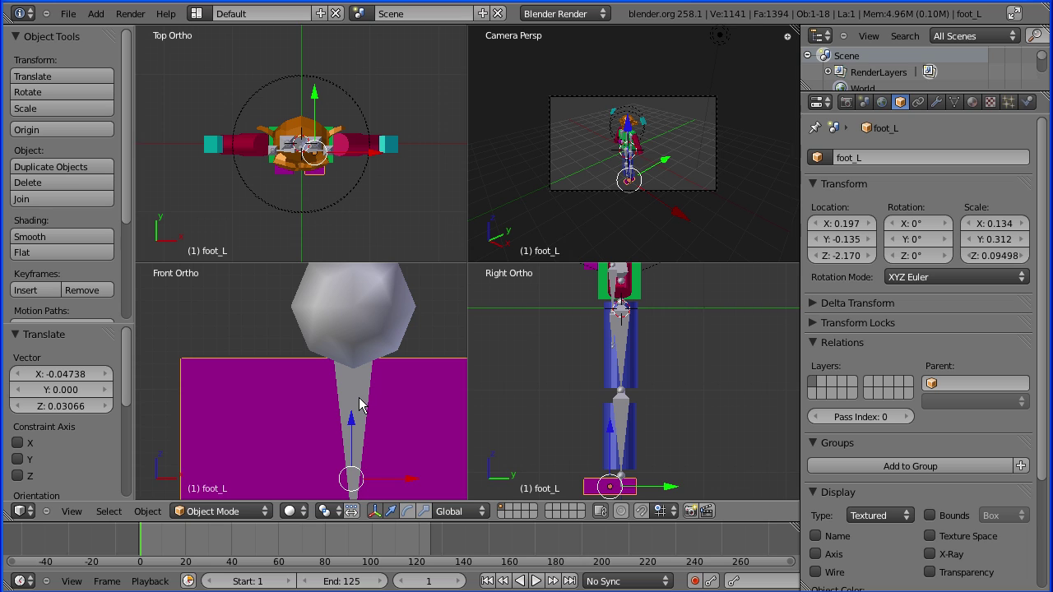
# Parent the foot_L box to the LeftFoot bone with Ctrl+P > Bone, then frame the torso and arms.
pyautogui.rightClick(365, 397)
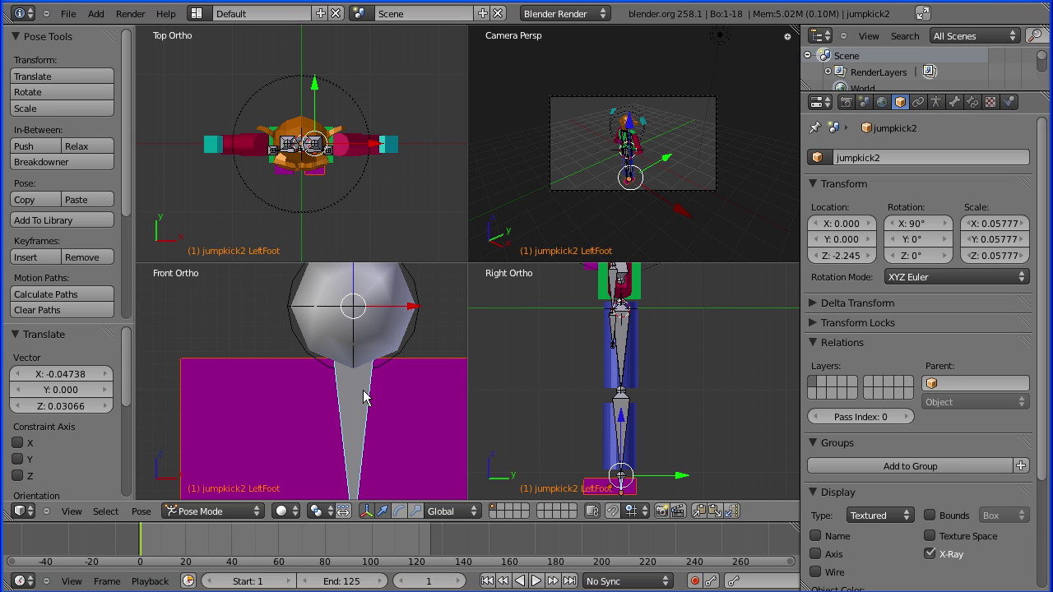
pyautogui.hotkey('ctrl', 'p')
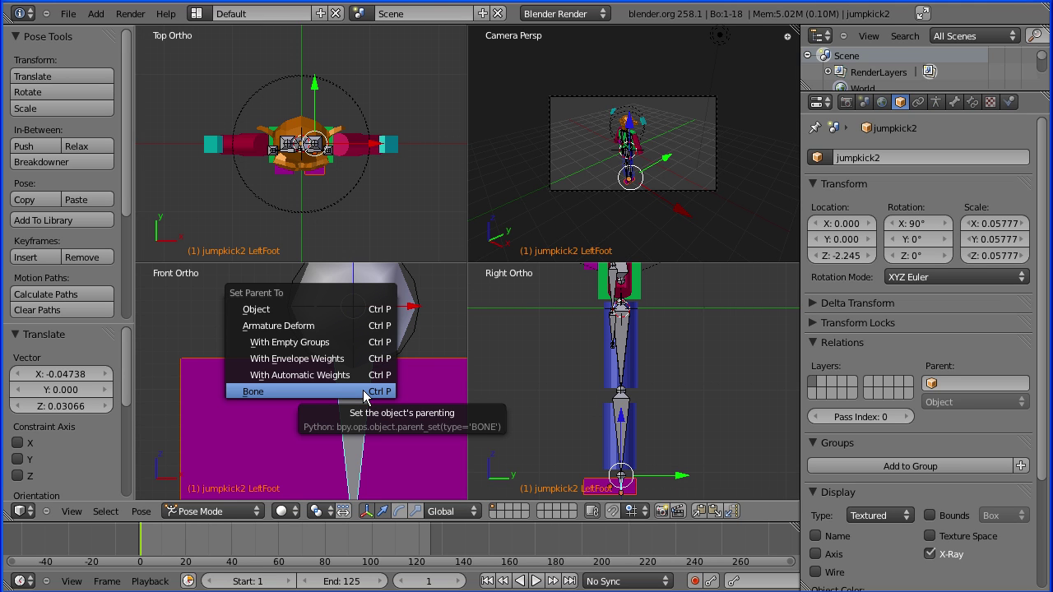
pyautogui.click(355, 399)
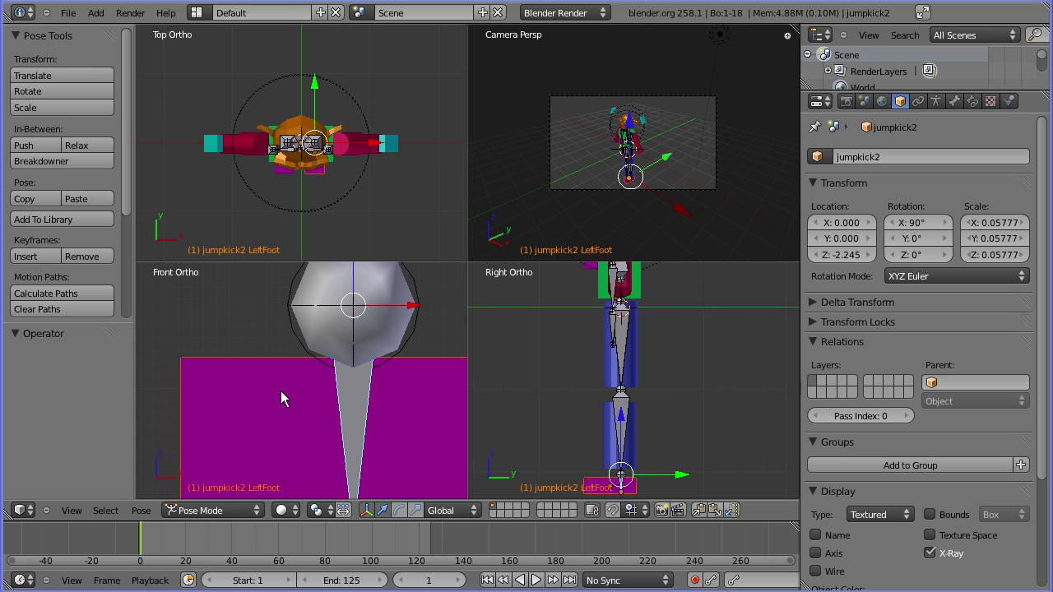
pyautogui.scroll(-8, 249, 330)
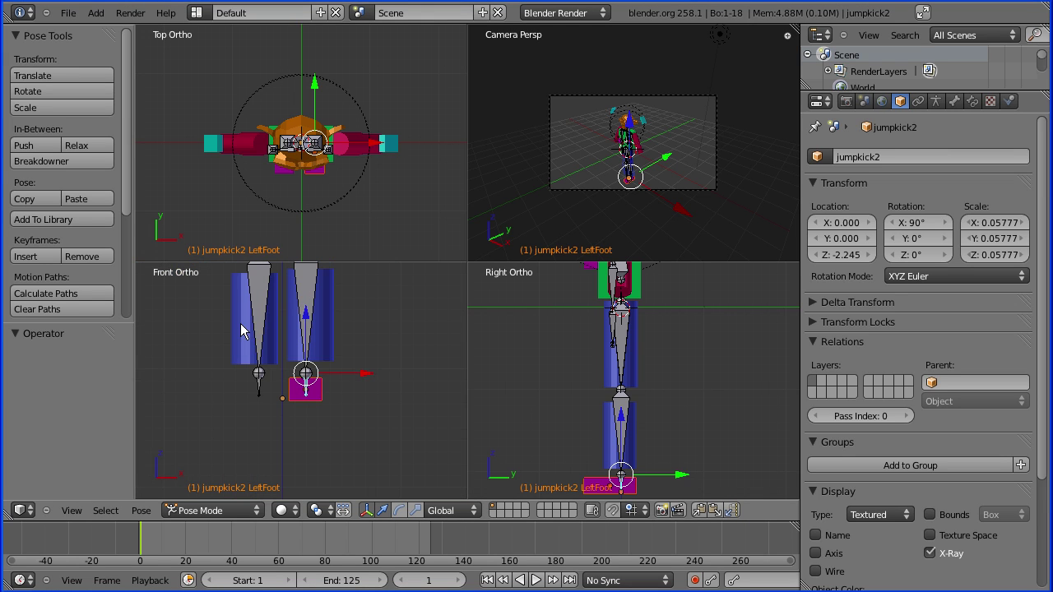
pyautogui.scroll(-2, 350, 377)
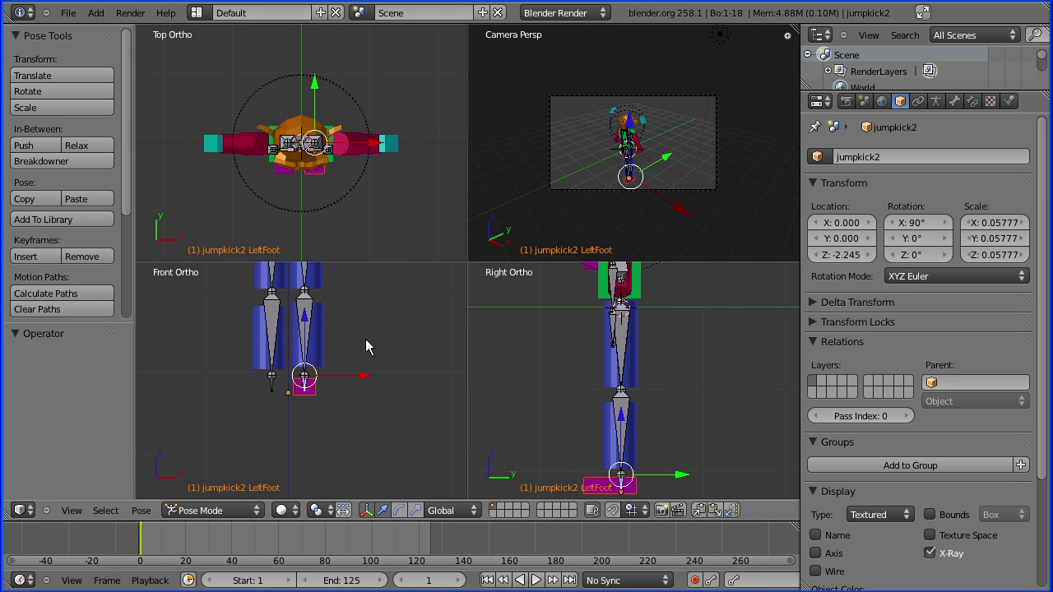
pyautogui.keyDown('shift'); pyautogui.moveTo(368, 309); pyautogui.dragTo(362, 531, button='middle'); pyautogui.keyUp('shift')
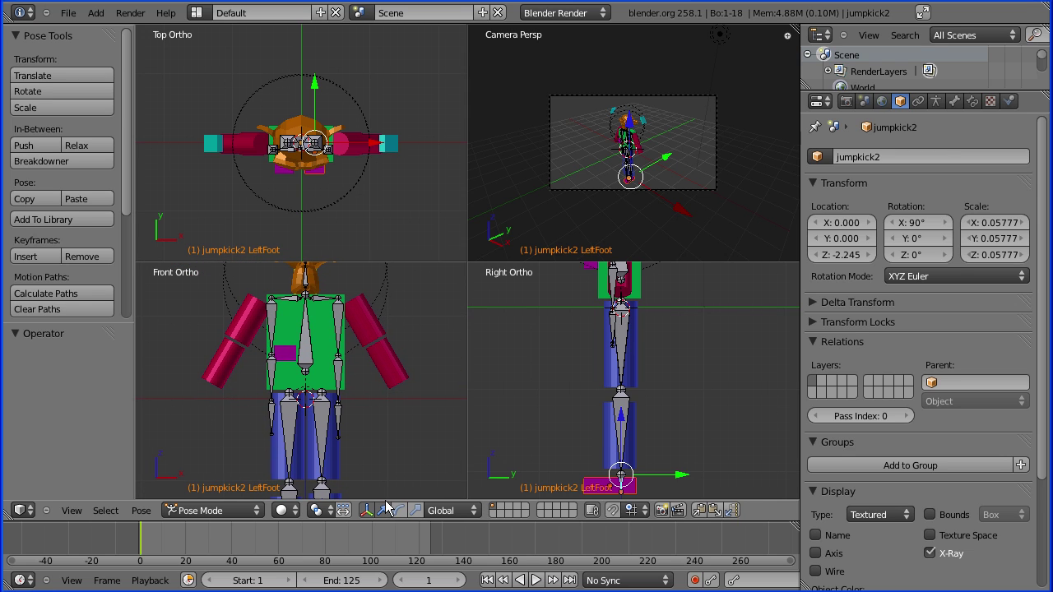
# Select the Chest bone and switch the jumpkick2 armature into Edit Mode.
pyautogui.rightClick(306, 357)
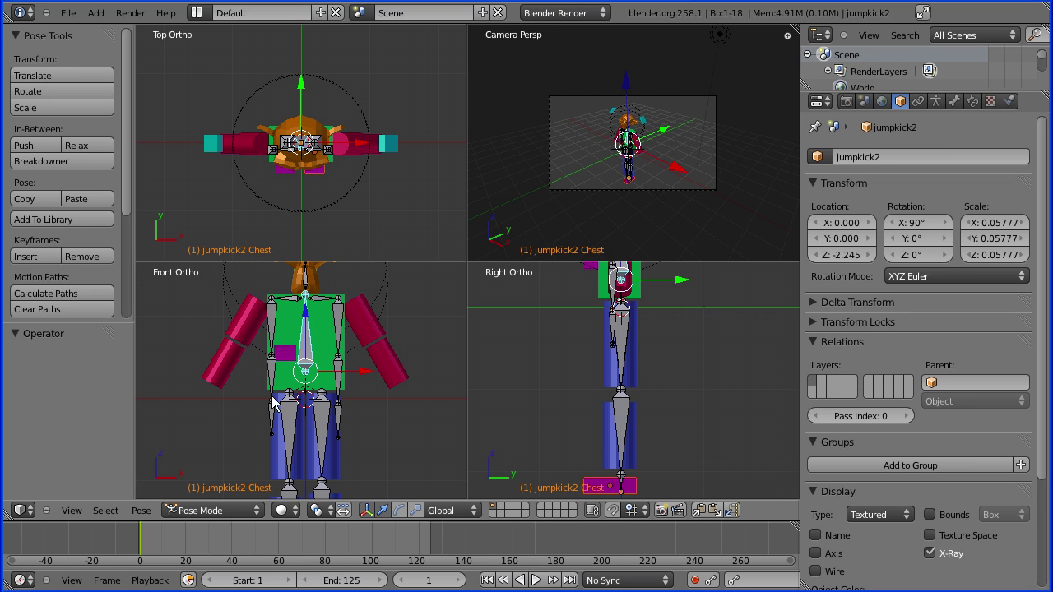
pyautogui.click(218, 511)
pyautogui.click(219, 478)
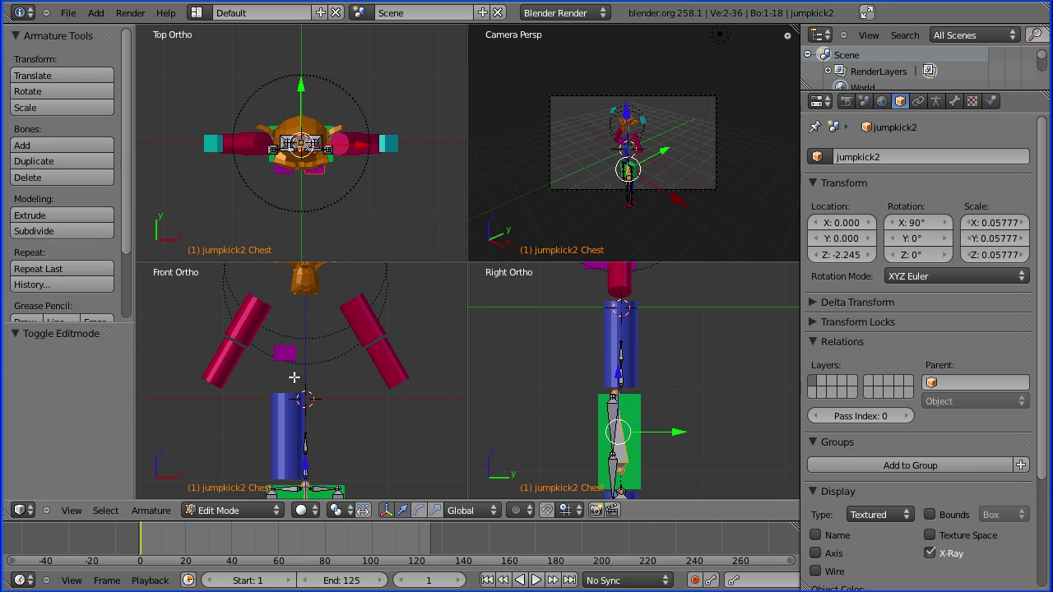
pyautogui.keyDown('shift'); pyautogui.moveTo(405, 464); pyautogui.dragTo(400, 278, button='middle'); pyautogui.keyUp('shift')
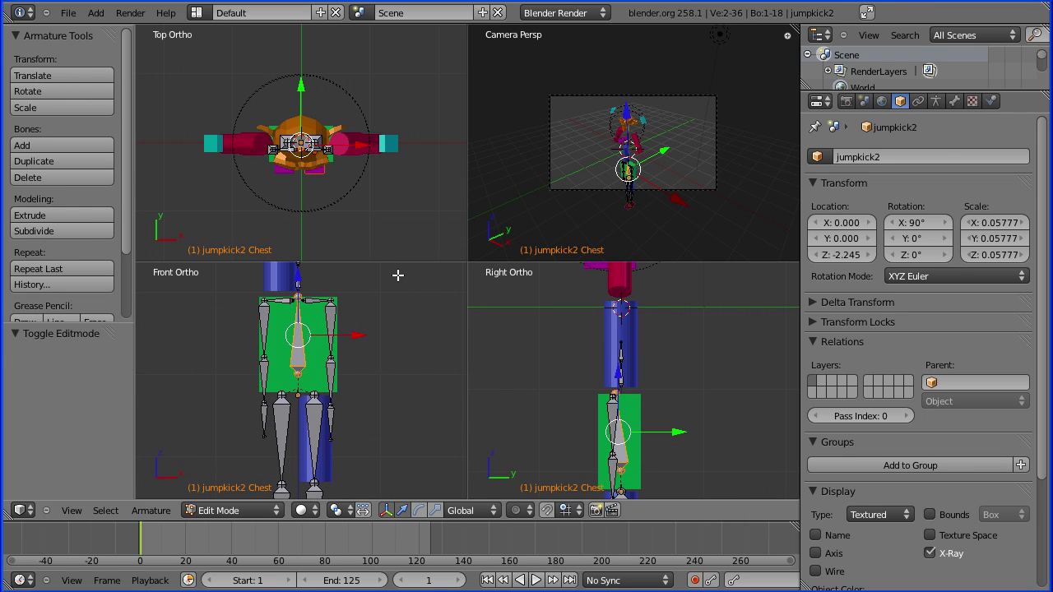
# Select the LeftUpArm, LeftLowArm and LeftHand bones together.
pyautogui.rightClick(331, 318)
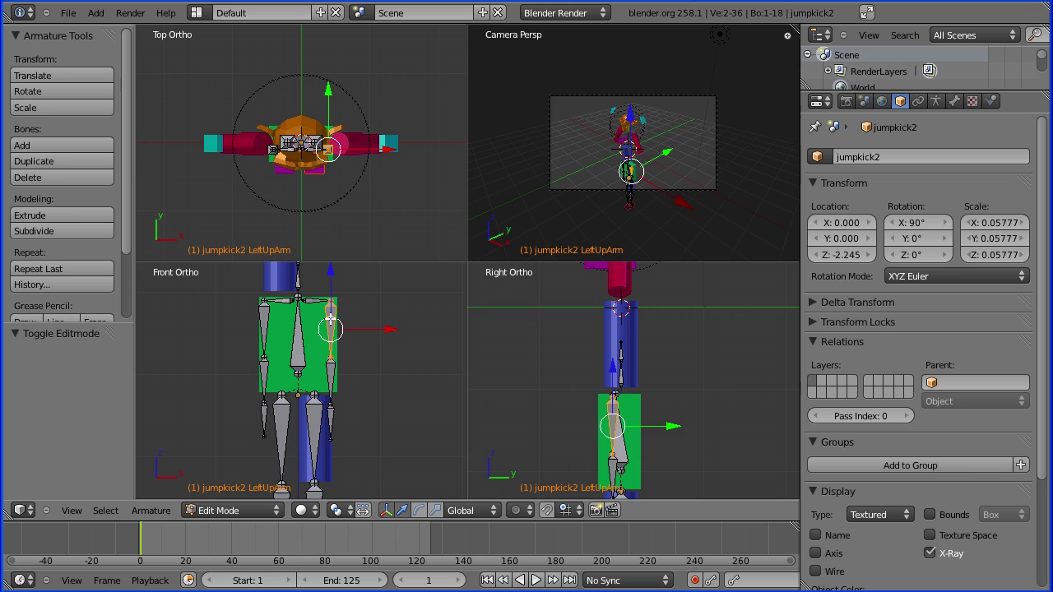
pyautogui.keyDown('shift'); pyautogui.rightClick(331, 372); pyautogui.keyUp('shift')
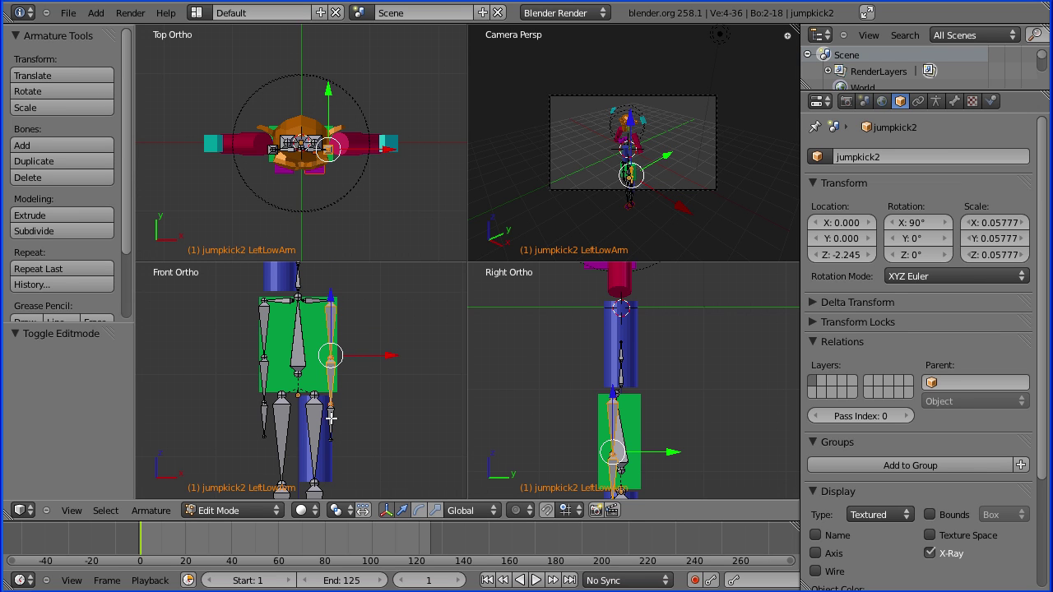
pyautogui.keyDown('shift'); pyautogui.rightClick(330, 420); pyautogui.keyUp('shift')
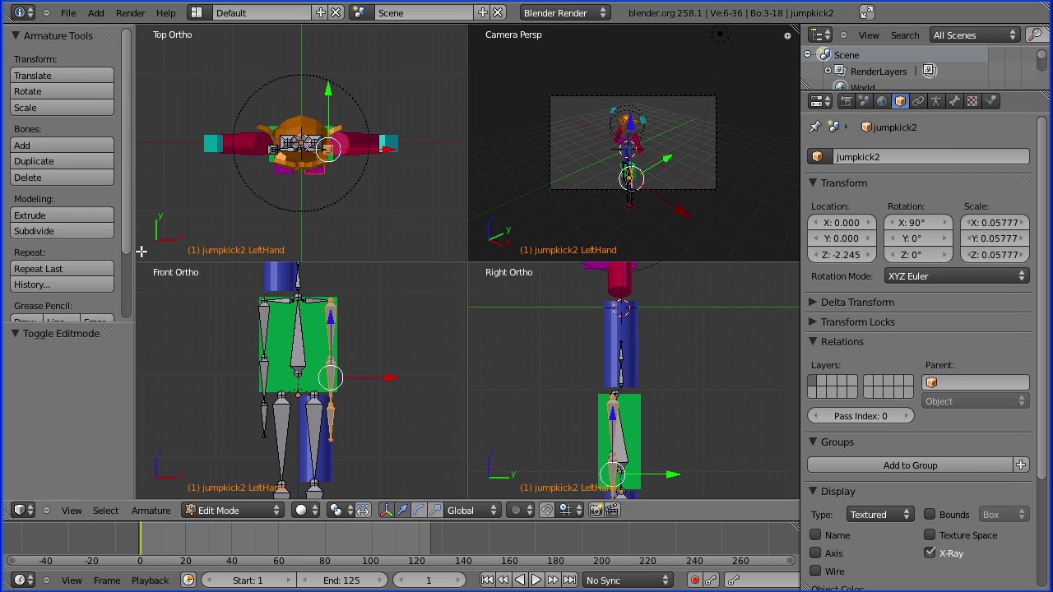
pyautogui.moveTo(127, 231); pyautogui.dragTo(127, 316)
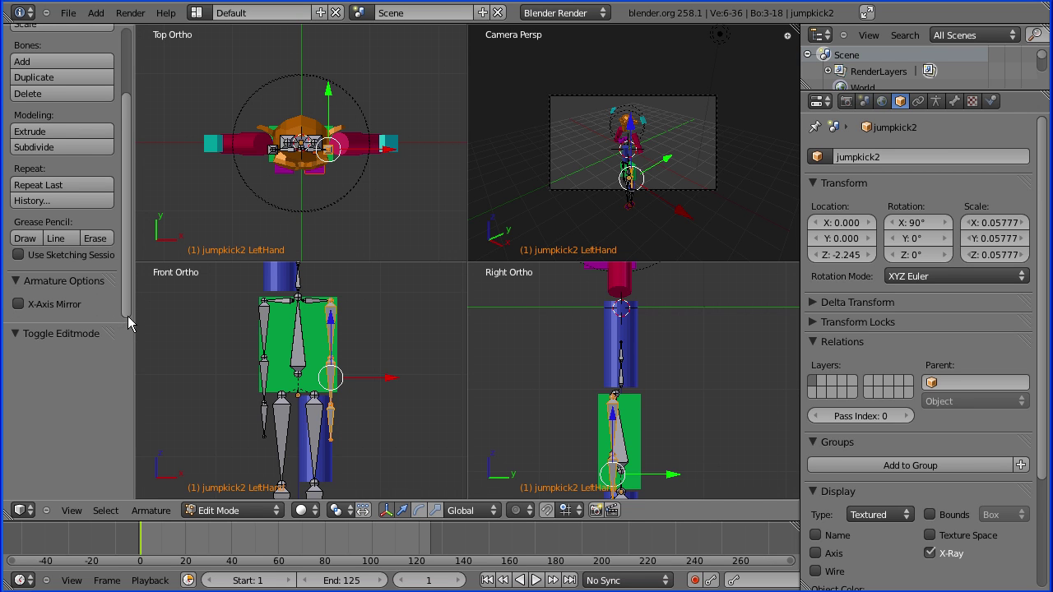
# Enable X-Axis Mirror and move the left arm bones 0.190 outward along X.
pyautogui.click(18, 305)
pyautogui.press('g')
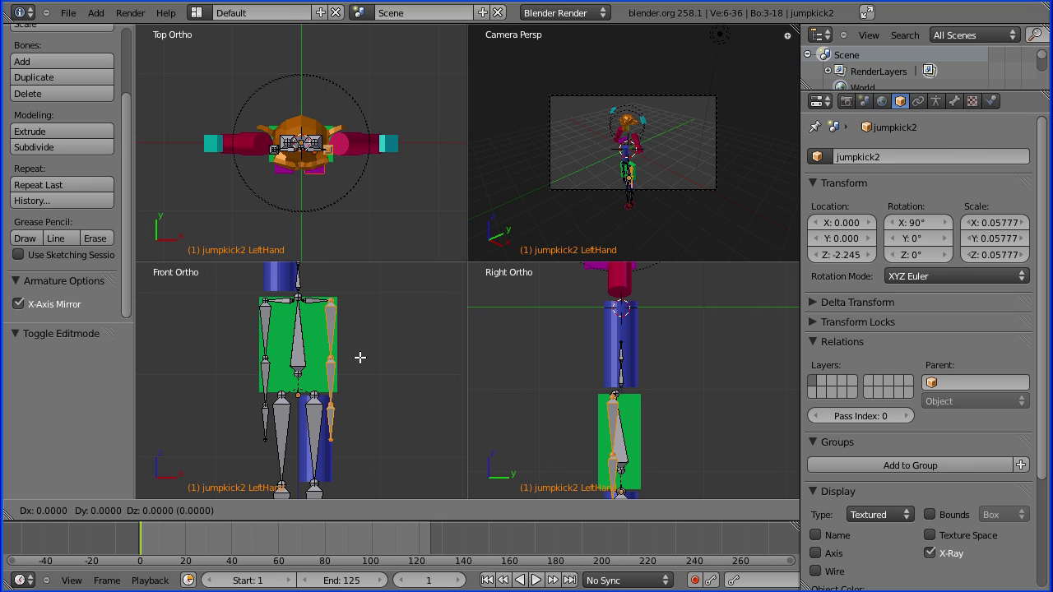
pyautogui.press('x')
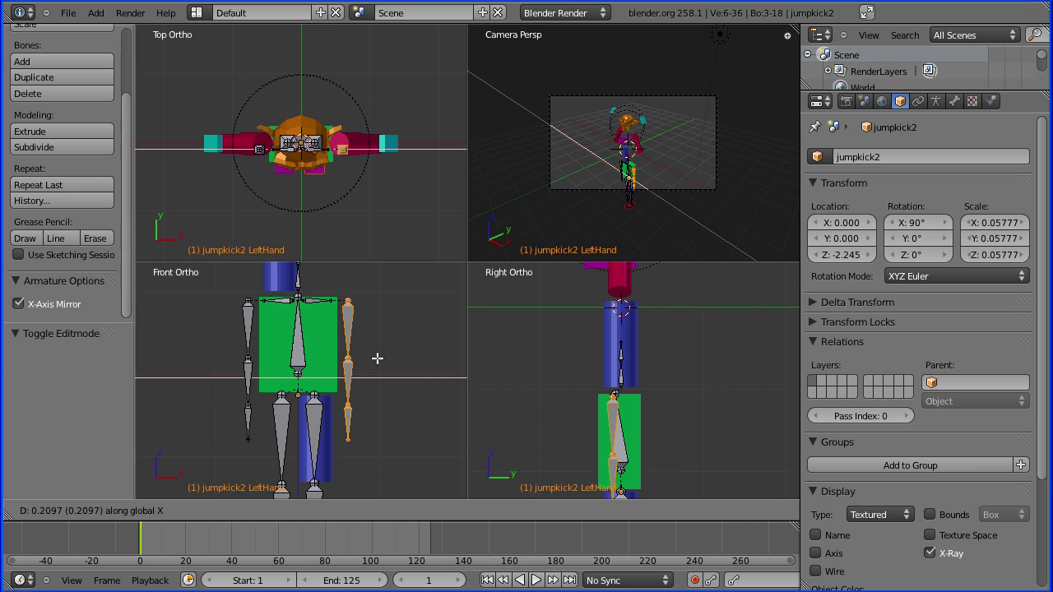
pyautogui.click(375, 358)
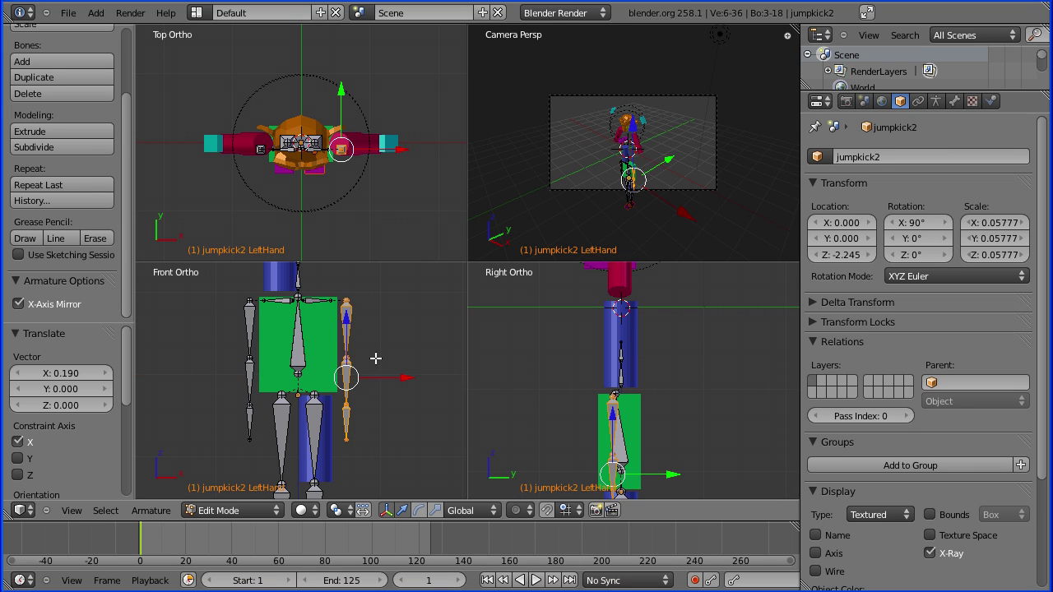
# Select the LeftCollar bone and frame the collar bones in the front view.
pyautogui.rightClick(312, 303)
pyautogui.scroll(2, 404, 348)
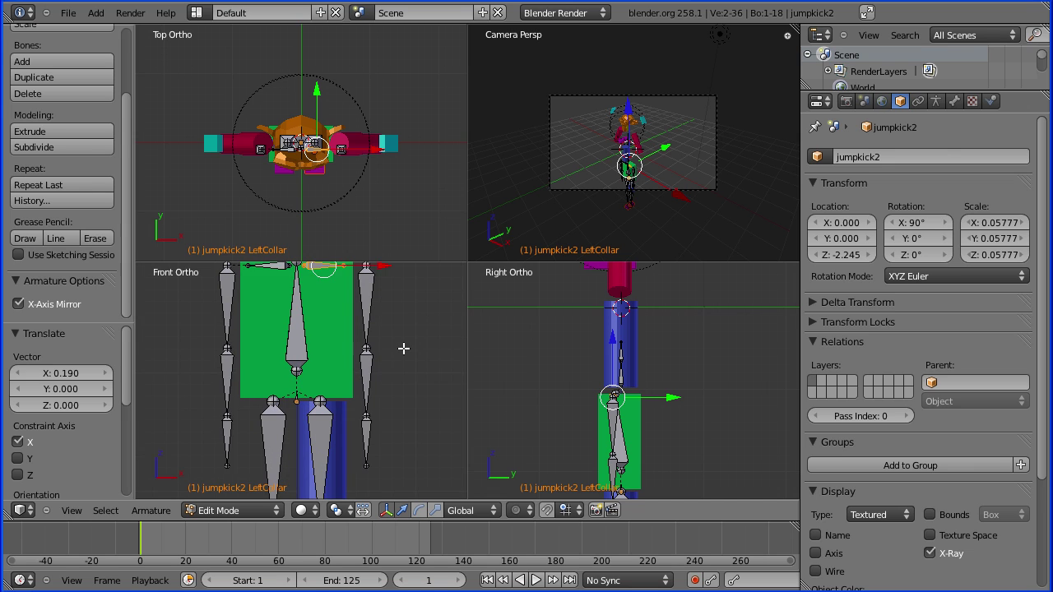
pyautogui.scroll(1, 404, 339)
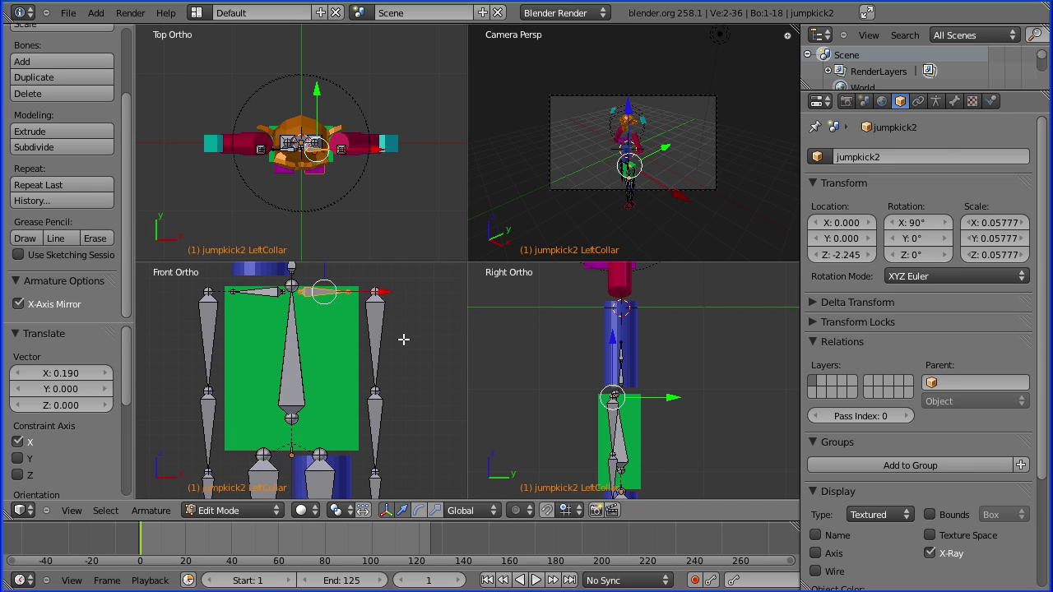
pyautogui.keyDown('shift'); pyautogui.moveTo(404, 339); pyautogui.dragTo(404, 365, button='middle'); pyautogui.keyUp('shift')
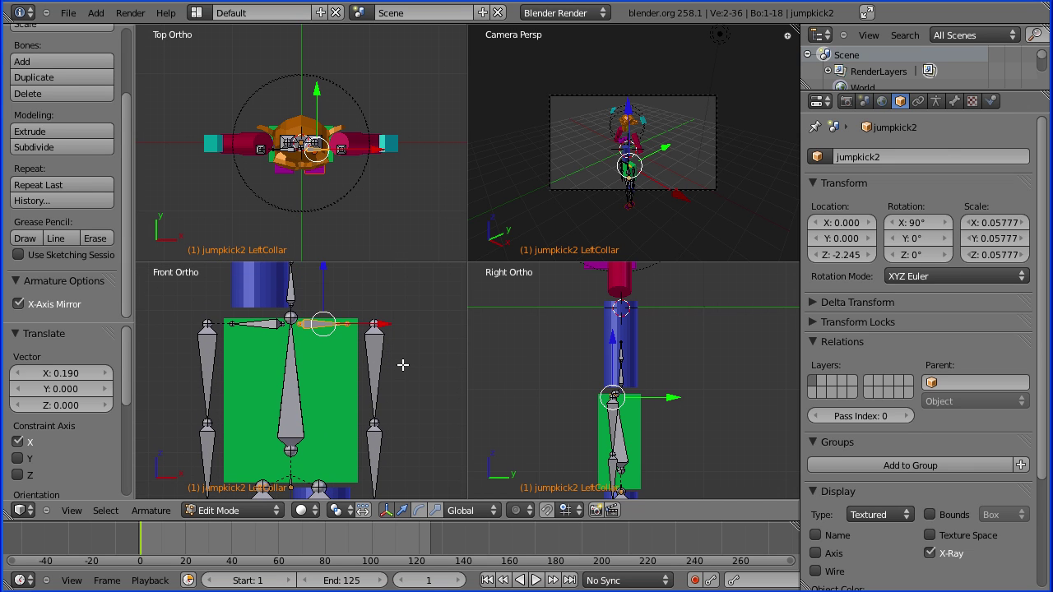
pyautogui.press('g')
pyautogui.press('x')
pyautogui.click(353, 301)
pyautogui.scroll(2, 418, 359)
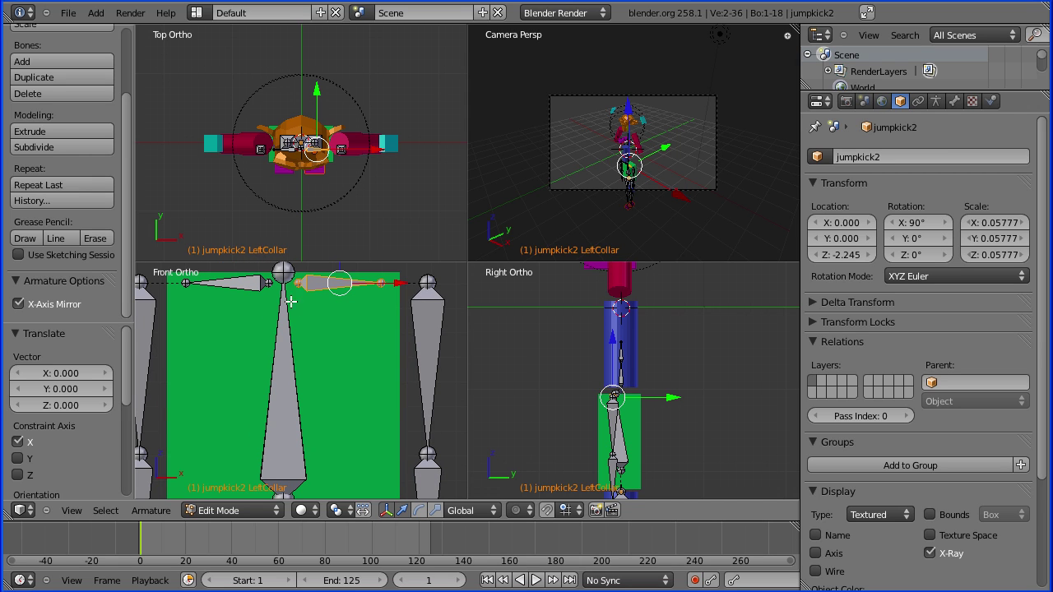
# Stretch the LeftCollar bone's outer end 0.187 along X to meet the upper arm.
pyautogui.rightClick(298, 283)
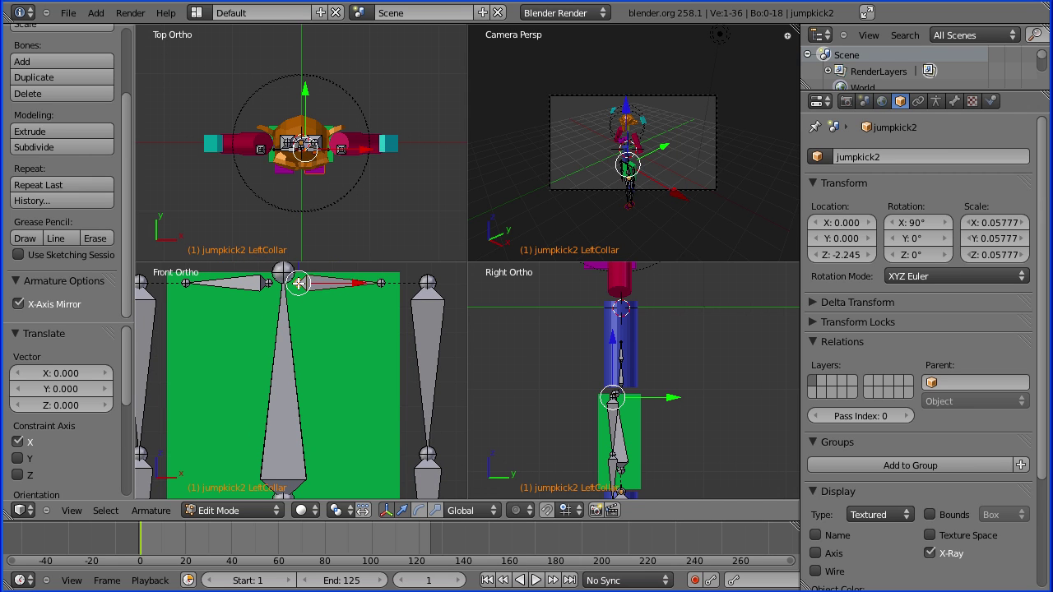
pyautogui.rightClick(381, 284)
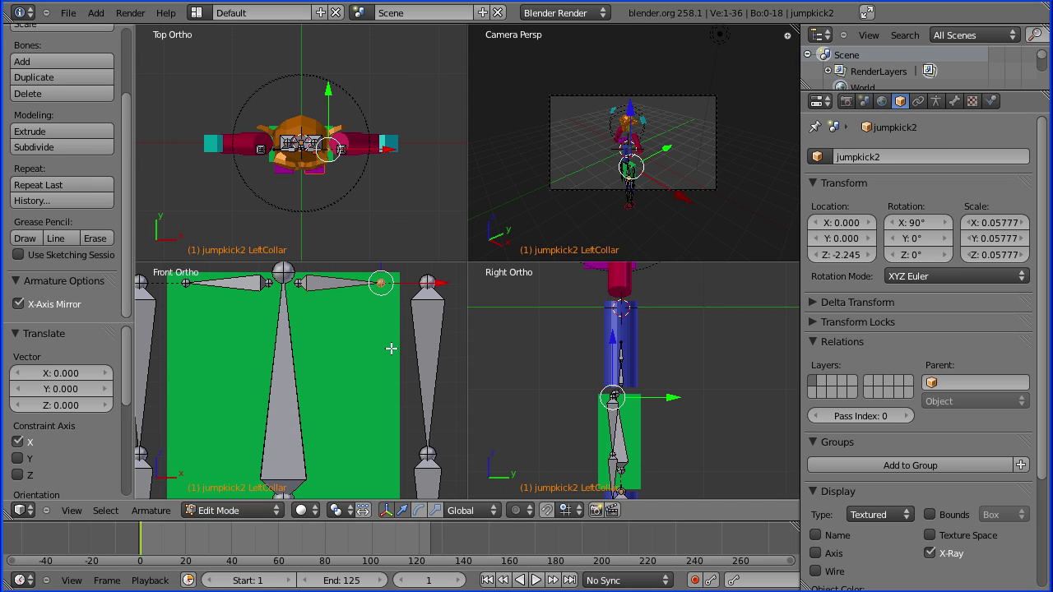
pyautogui.press('g')
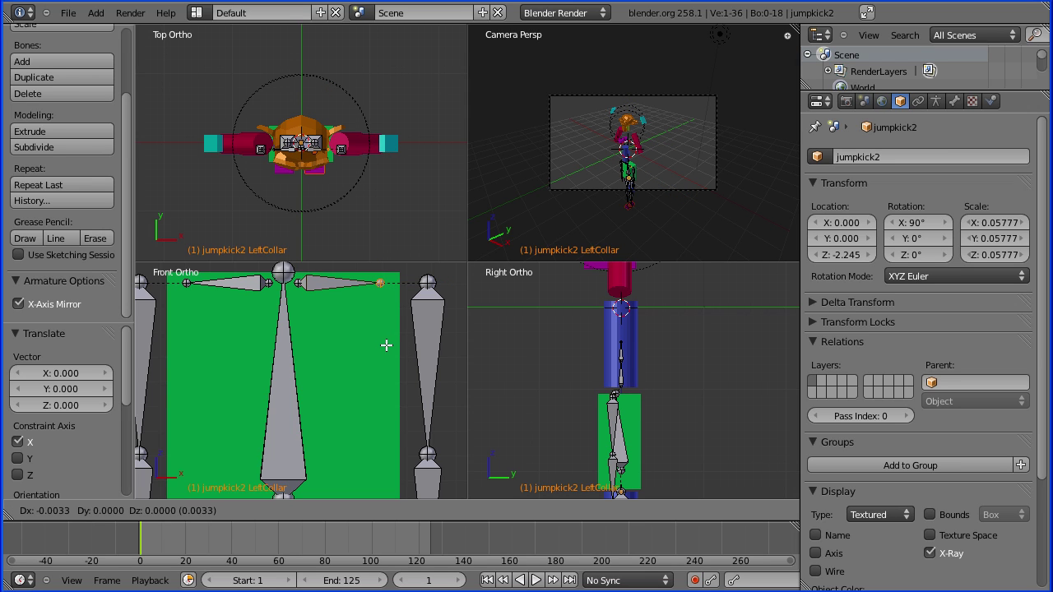
pyautogui.press('x')
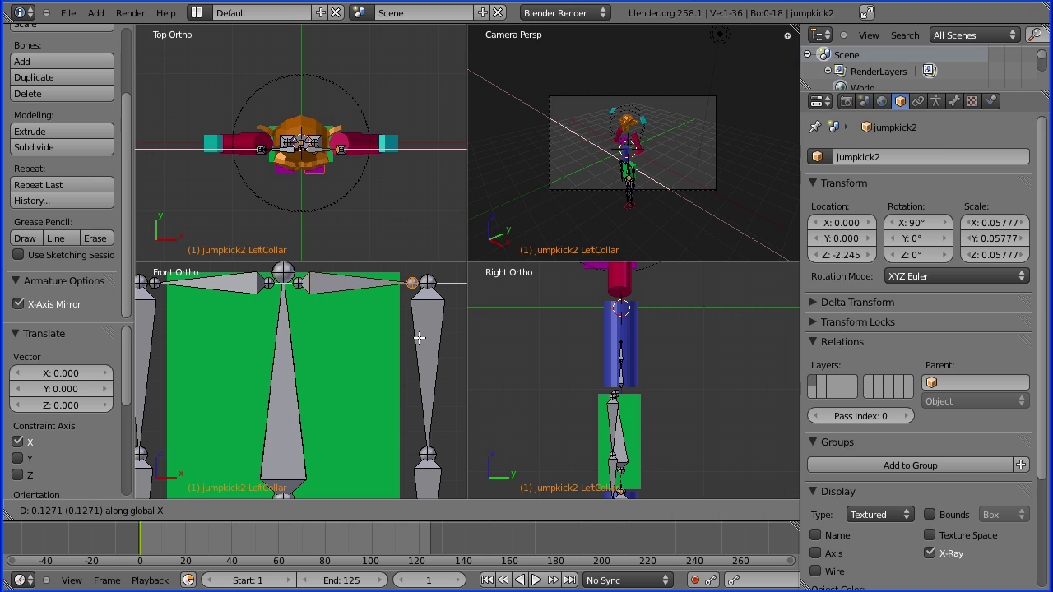
pyautogui.click(433, 337)
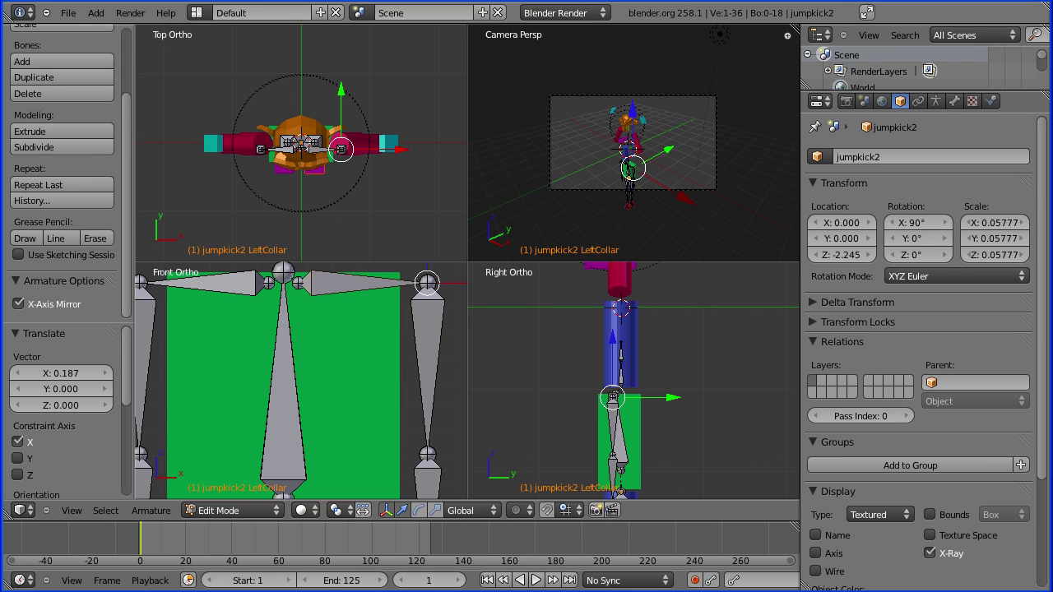
pyautogui.press('Tab')
pyautogui.press('Tab')
pyautogui.rightClick(422, 336)
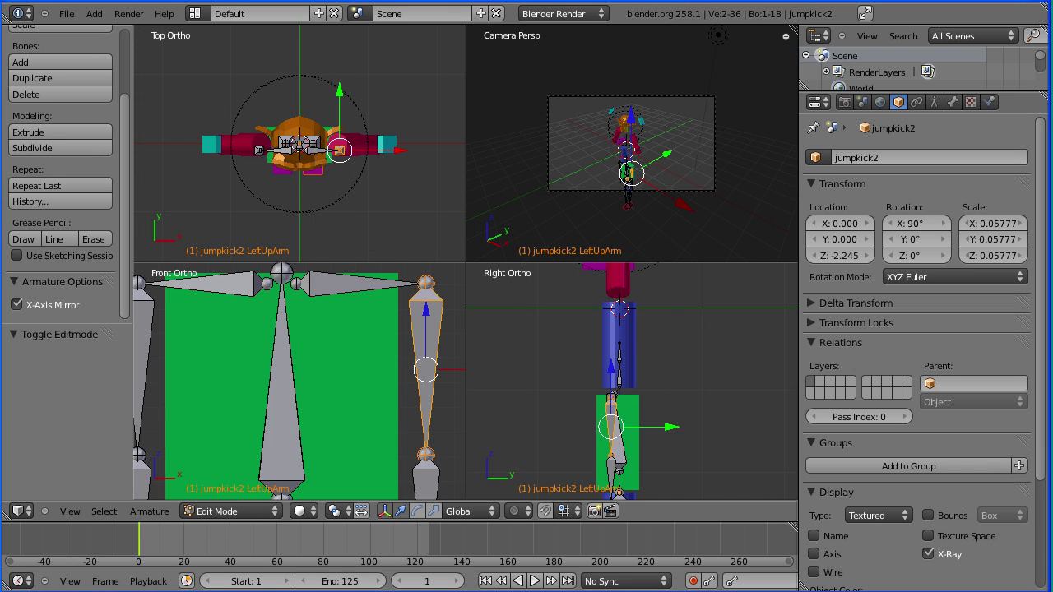
# Switch the jumpkick2 rig to Pose Mode and frame the head, torso and arms in the front view.
pyautogui.click(210, 515)
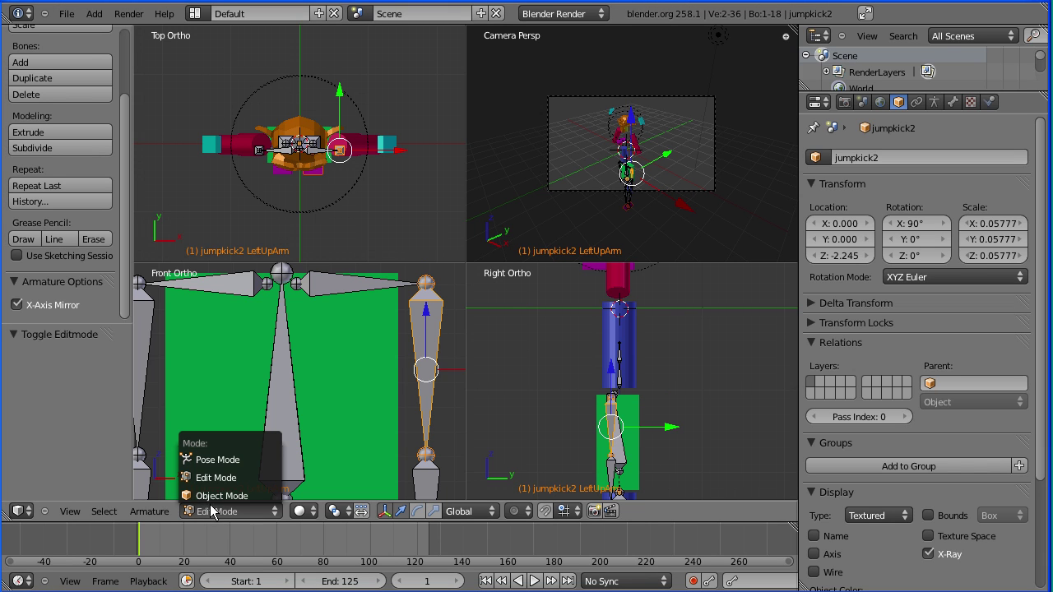
pyautogui.click(224, 462)
pyautogui.scroll(-4, 429, 361)
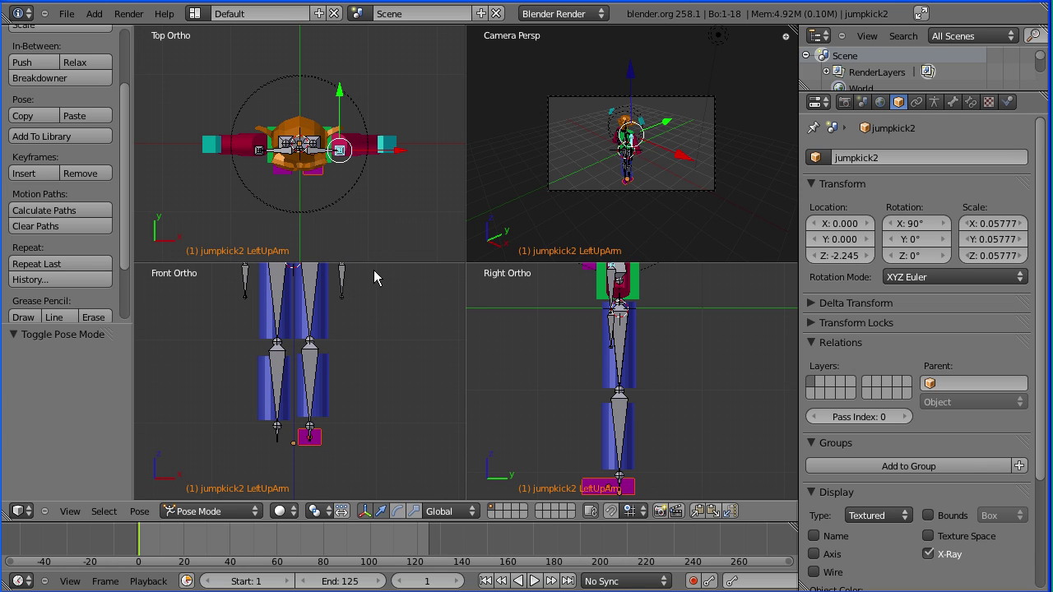
pyautogui.keyDown('shift'); pyautogui.moveTo(383, 279); pyautogui.dragTo(386, 444, button='middle'); pyautogui.keyUp('shift')
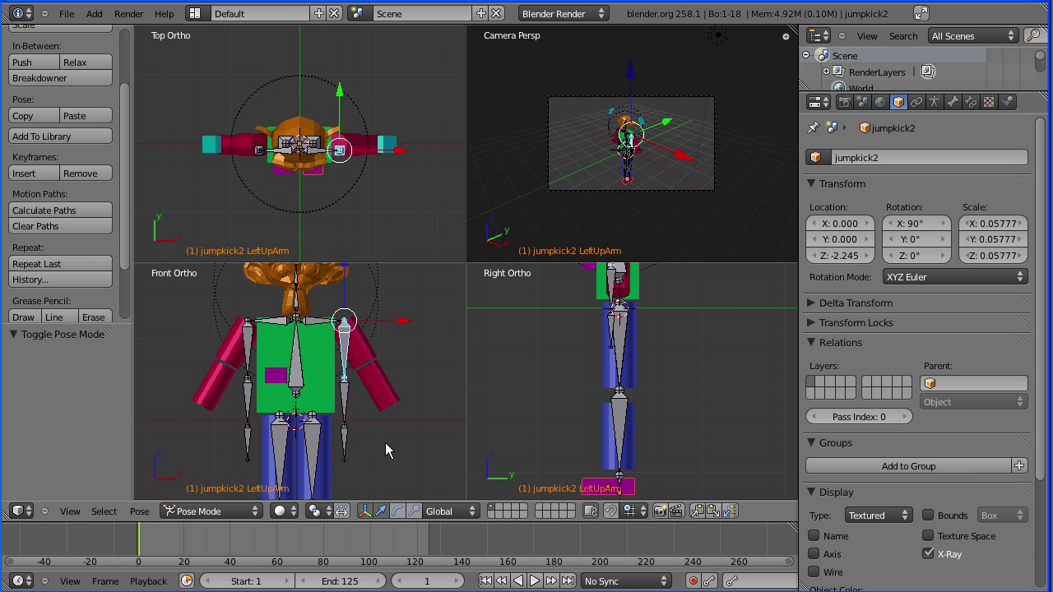
# Set armUpper_l's Y rotation to 0 and move it beside the upper-arm bone.
pyautogui.rightClick(362, 349)
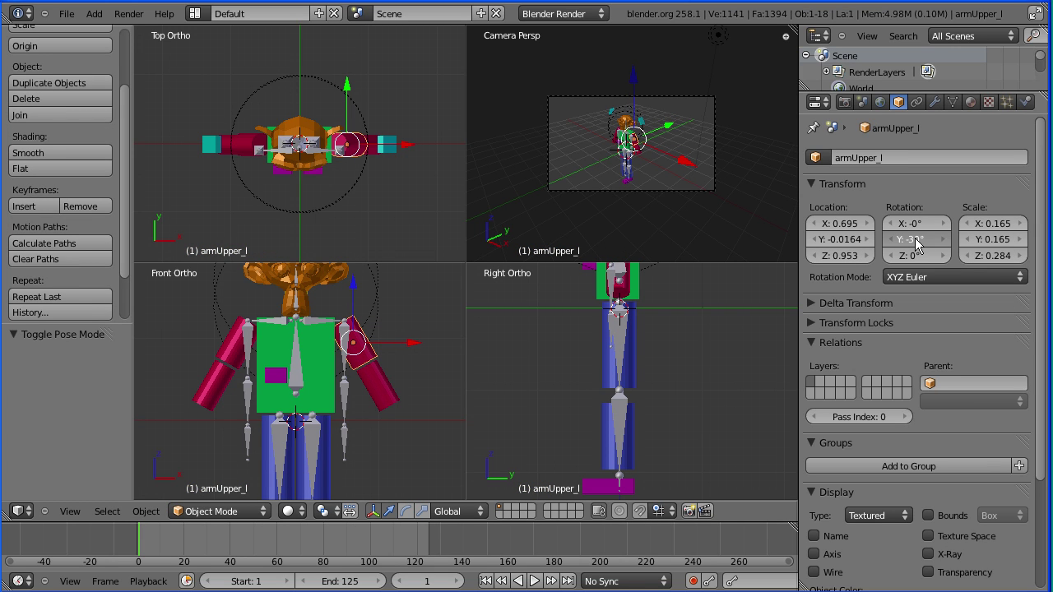
pyautogui.write('0')
pyautogui.press('Return')
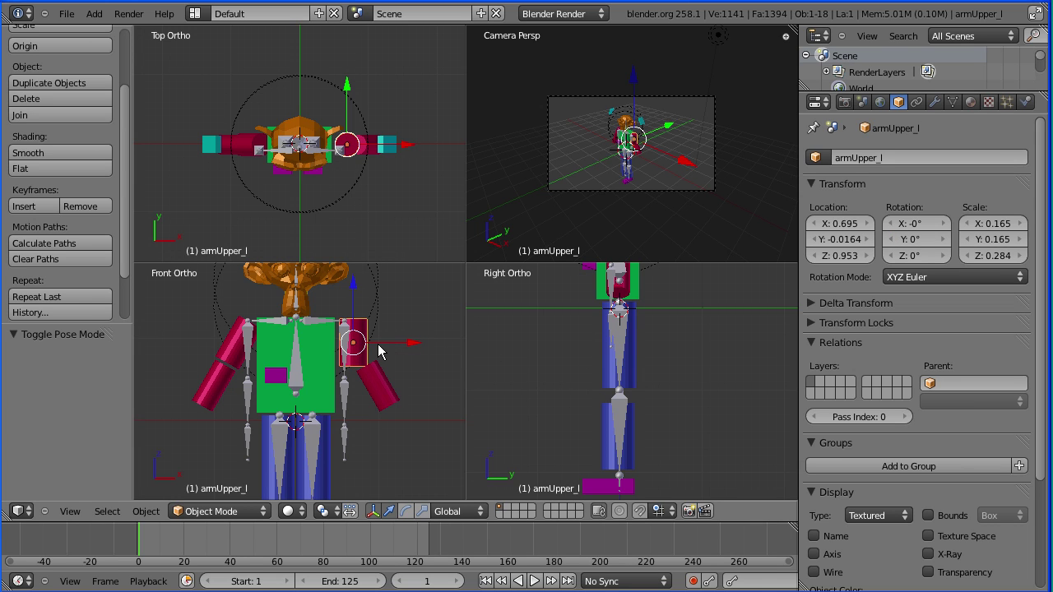
pyautogui.press('g')
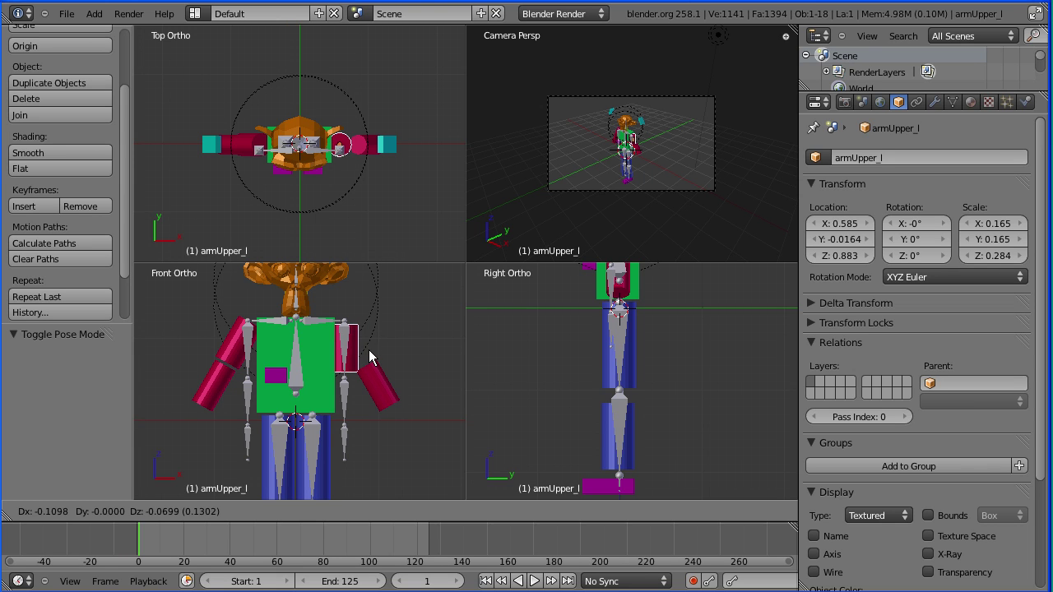
pyautogui.click(370, 357)
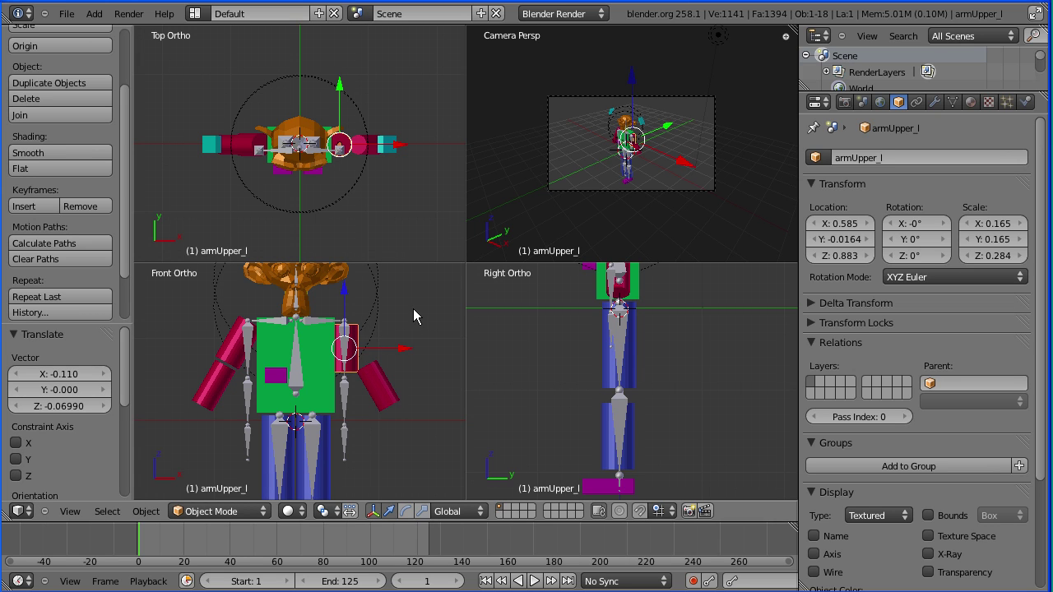
# Scale armUpper_l to 1.173 along Z and shift it -0.07989 along Y onto the bone.
pyautogui.press('s')
pyautogui.press('z')
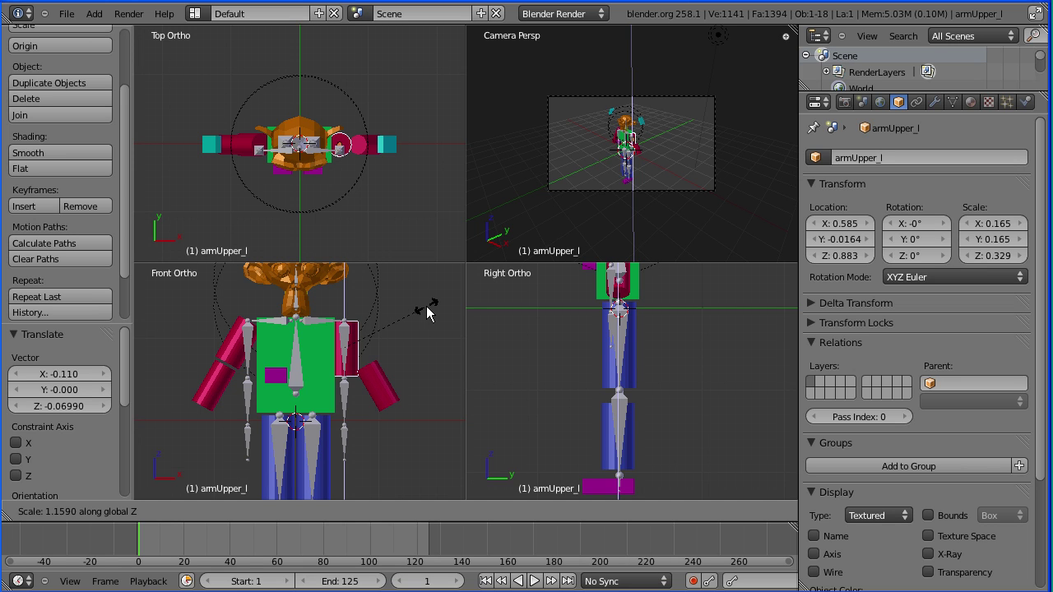
pyautogui.click(428, 307)
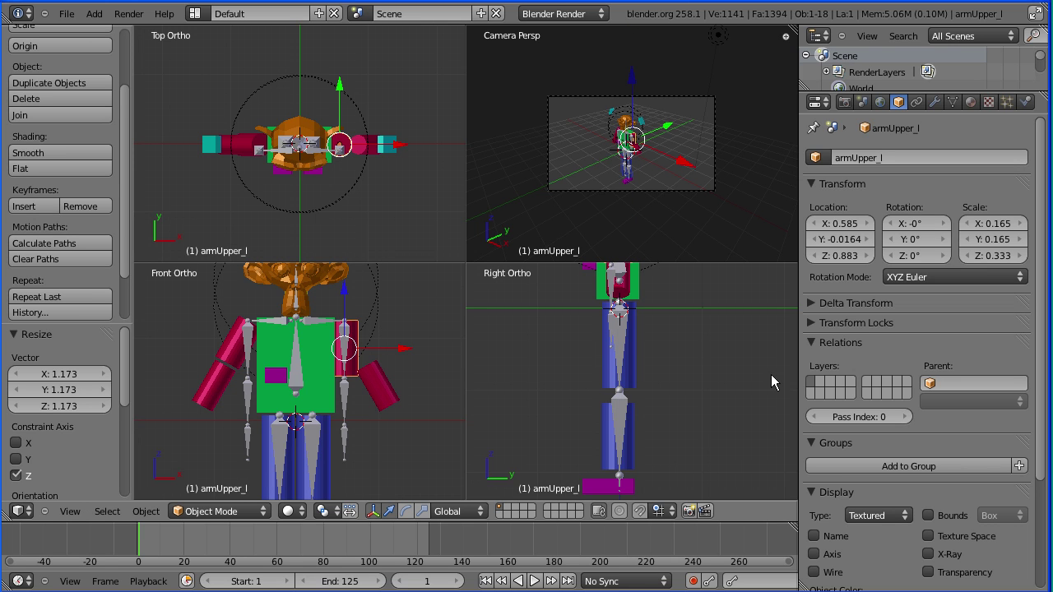
pyautogui.keyDown('shift'); pyautogui.moveTo(707, 326); pyautogui.dragTo(708, 424, button='middle'); pyautogui.keyUp('shift')
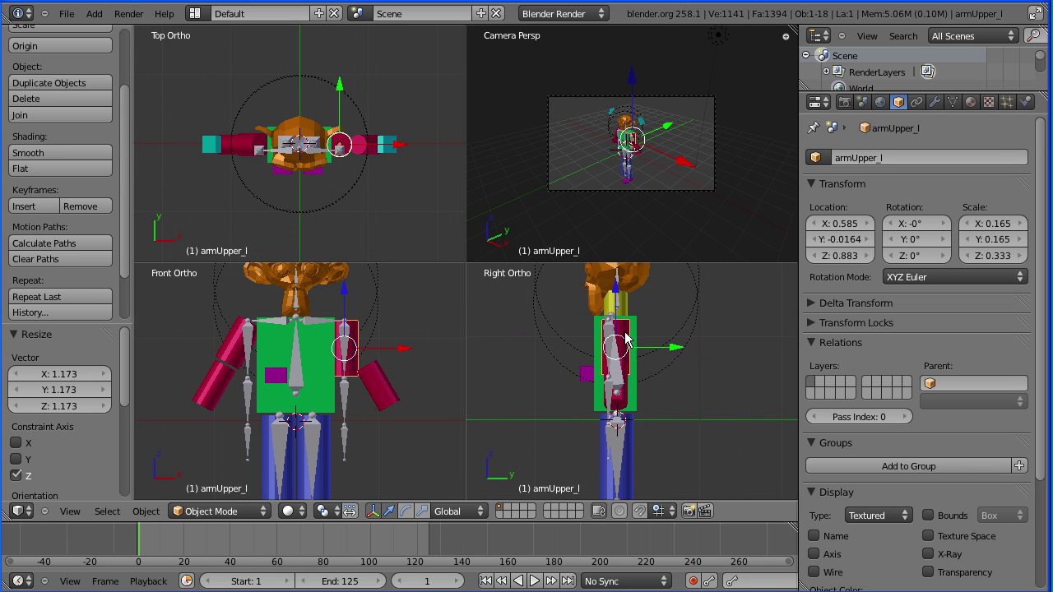
pyautogui.press('g')
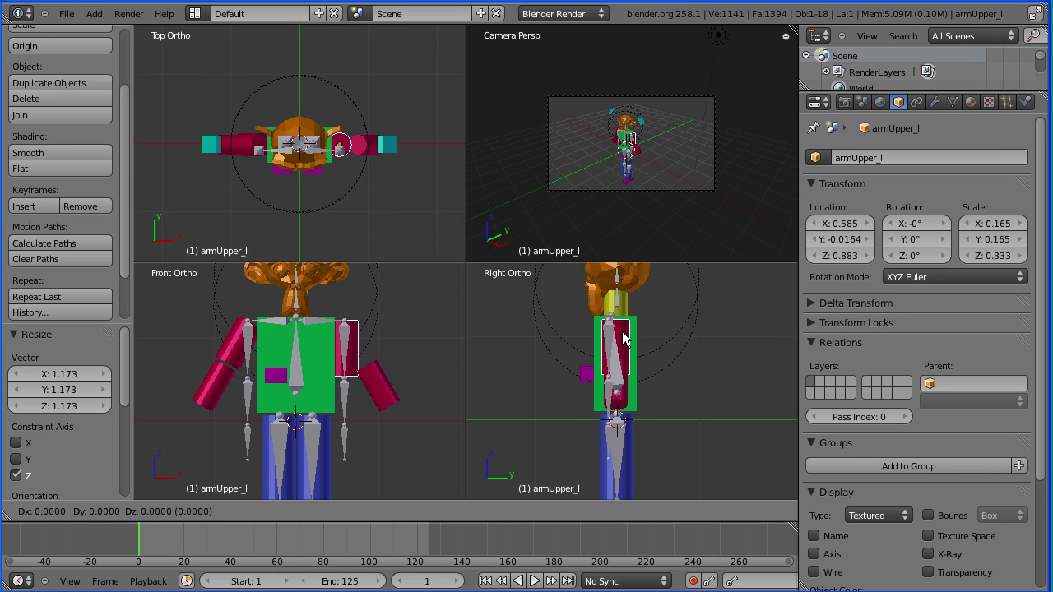
pyautogui.press('y')
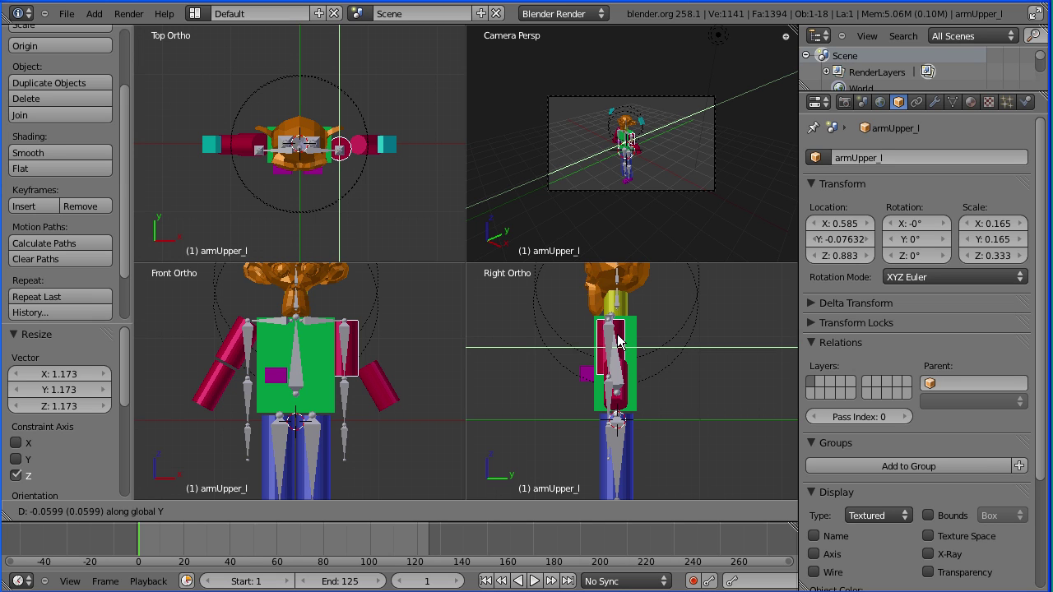
pyautogui.click(617, 342)
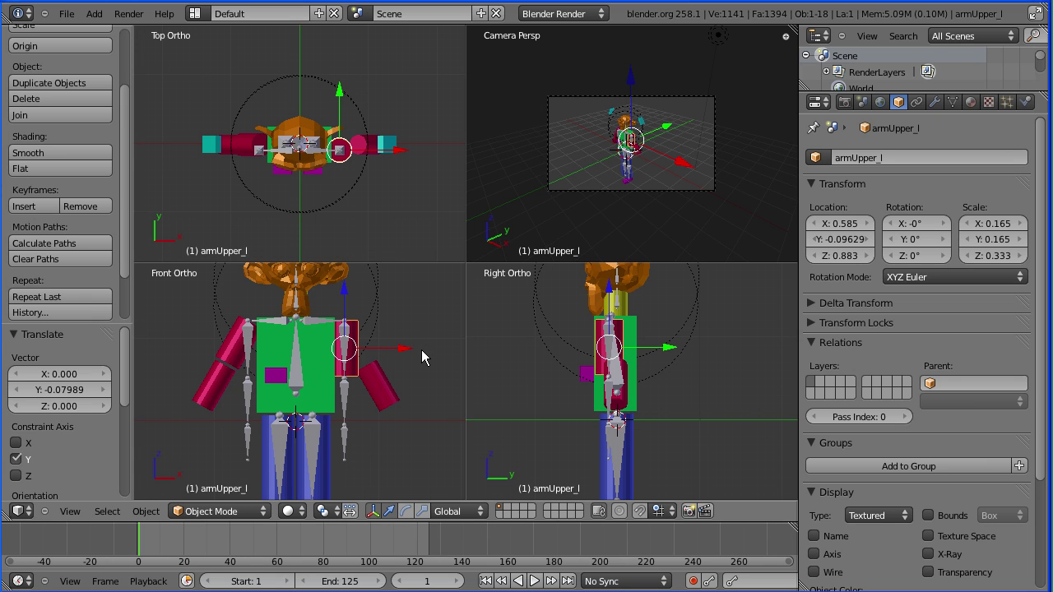
# Parent armUpper_l to the LeftUpArm bone using Ctrl+P > Bone.
pyautogui.scroll(3, 421, 350)
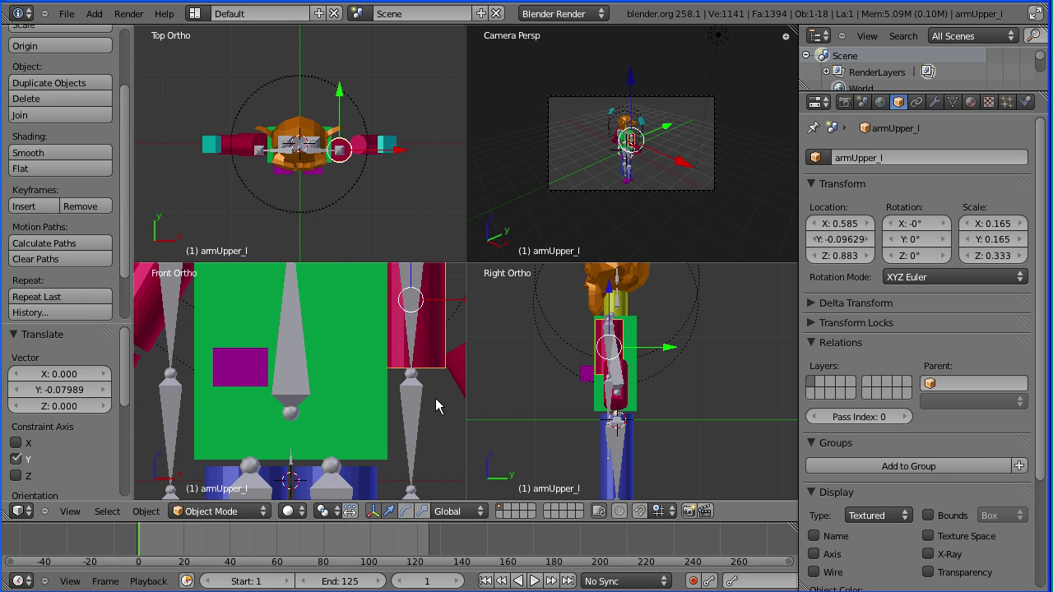
pyautogui.rightClick(414, 306)
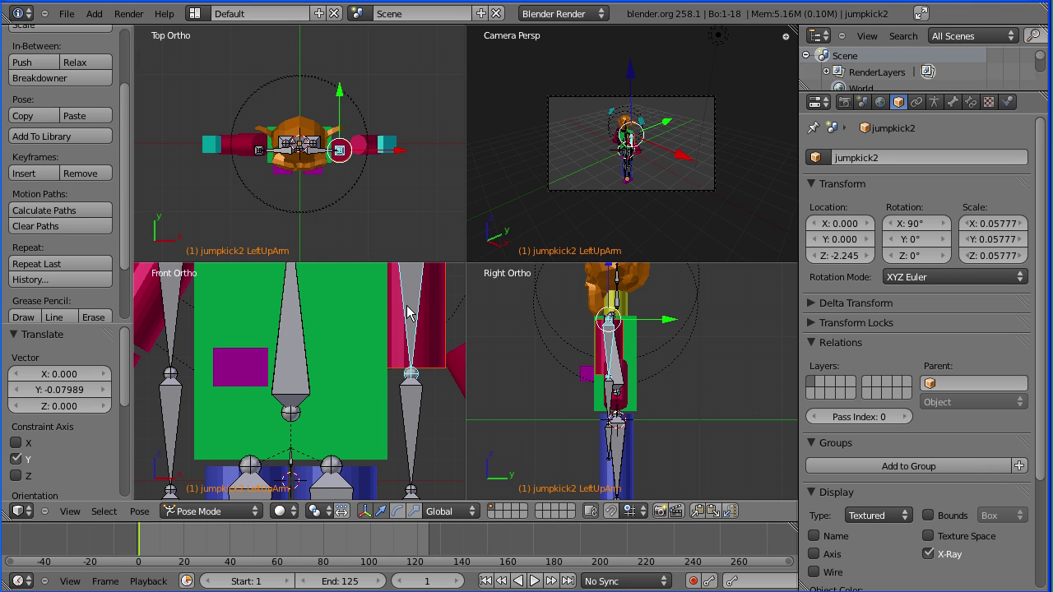
pyautogui.hotkey('ctrl', 'p')
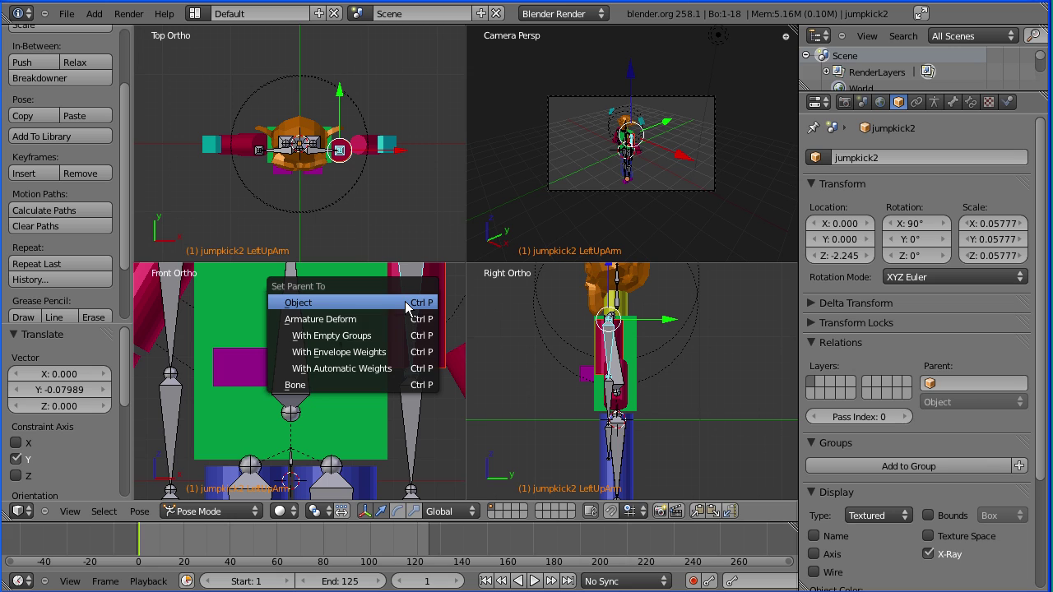
pyautogui.click(370, 386)
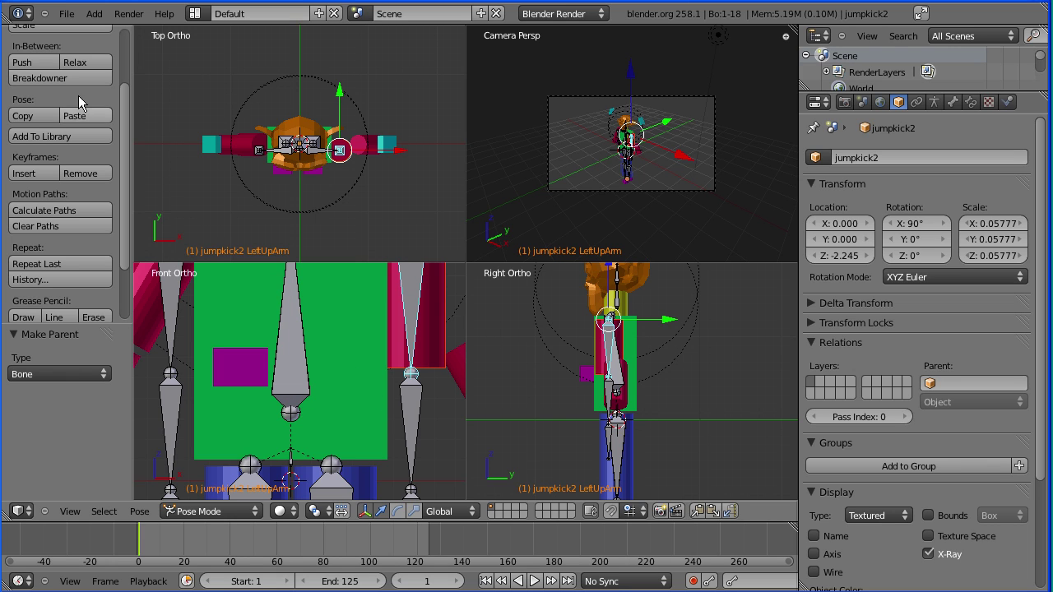
# Recentre the character in the front and side views, then widen the side area by dragging its border left.
pyautogui.rightClick(300, 376)
pyautogui.scroll(-5, 301, 376)
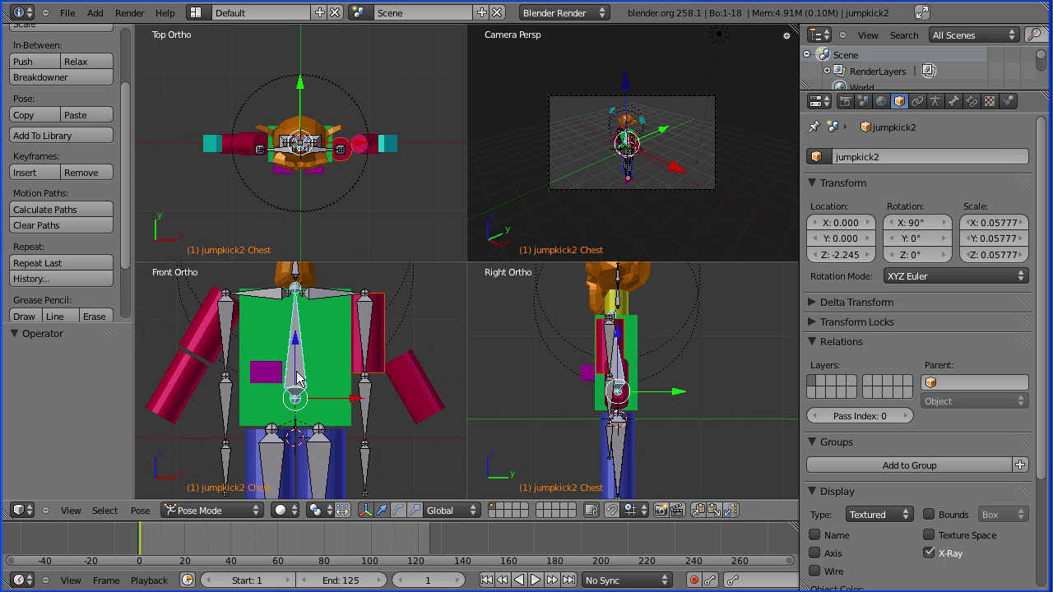
pyautogui.scroll(-2, 296, 382)
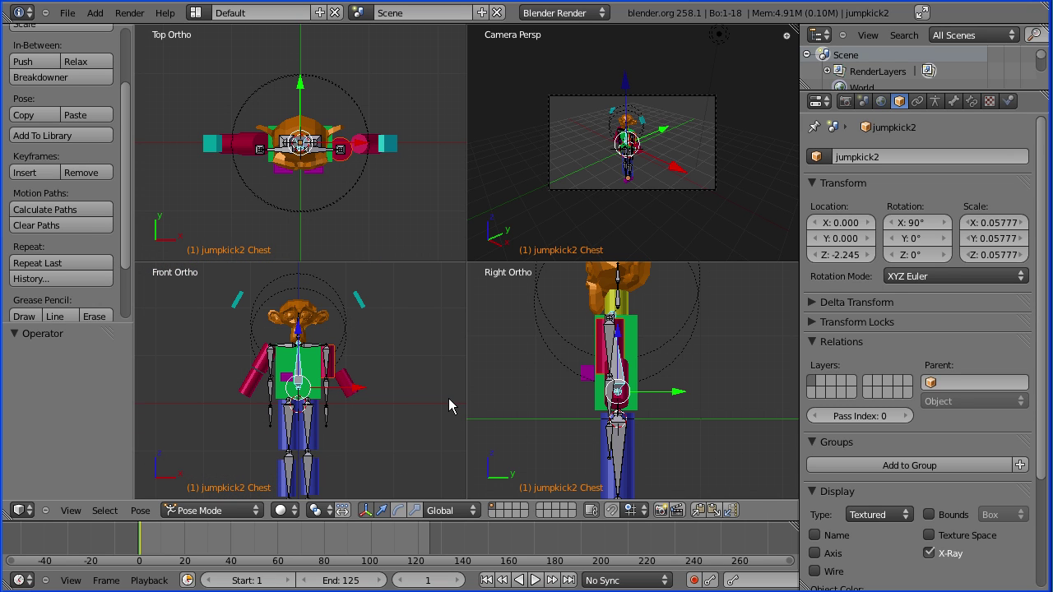
pyautogui.keyDown('shift'); pyautogui.moveTo(449, 398); pyautogui.dragTo(442, 370, button='middle'); pyautogui.keyUp('shift')
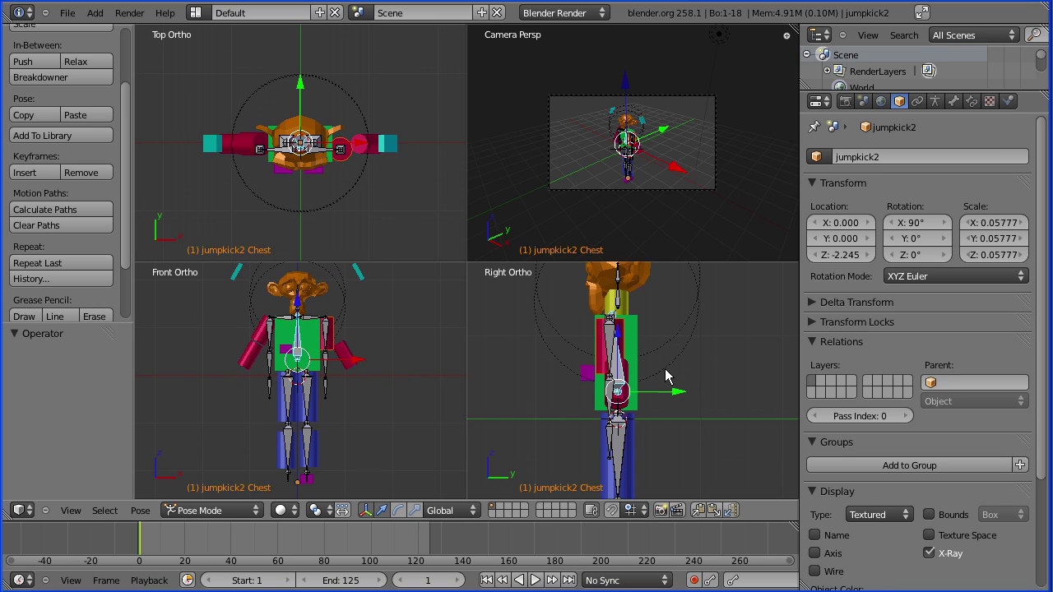
pyautogui.scroll(-4, 635, 380)
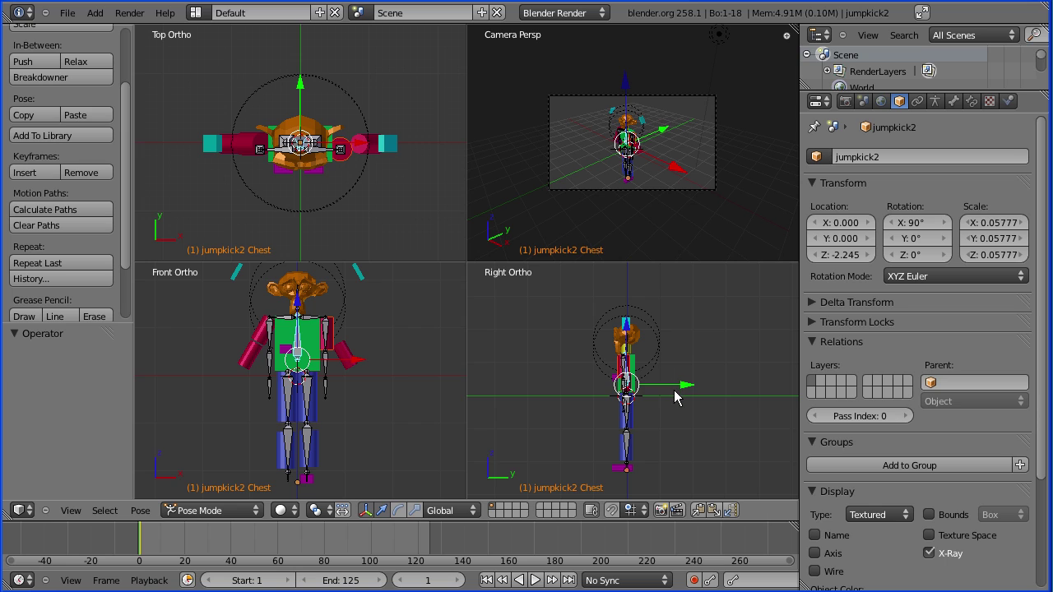
pyautogui.keyDown('shift'); pyautogui.moveTo(687, 436); pyautogui.dragTo(691, 422, button='middle'); pyautogui.keyUp('shift')
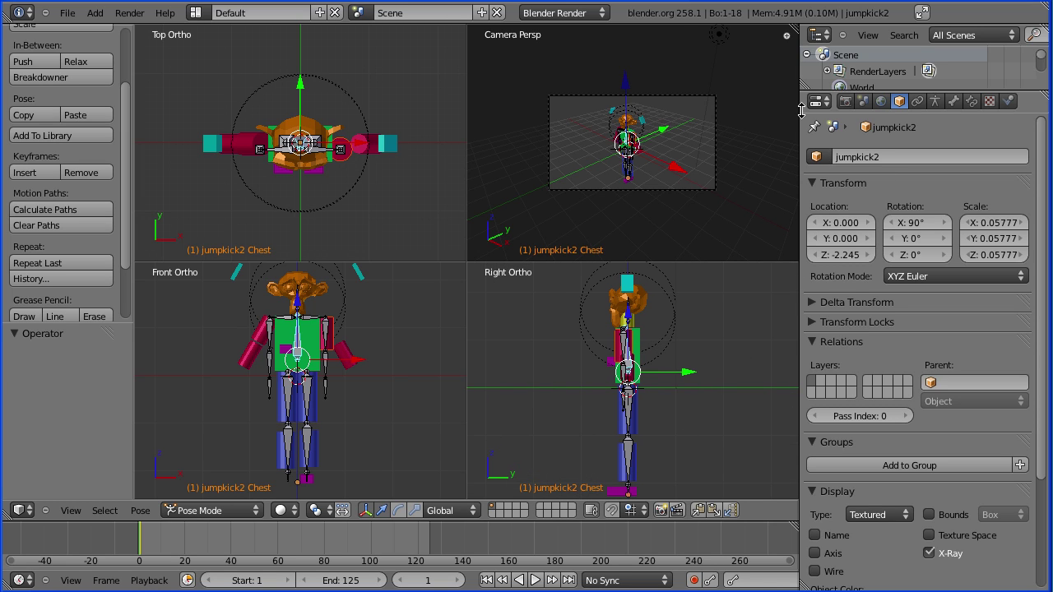
pyautogui.moveTo(799, 124); pyautogui.dragTo(692, 122)
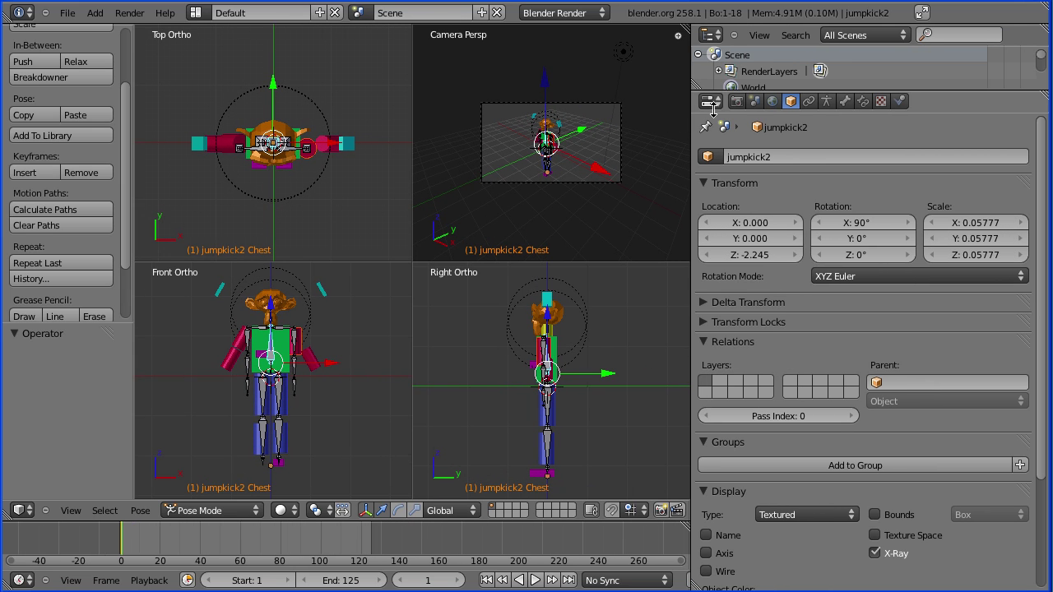
# Turn the side area into the DopeSheet Action Editor and widen it.
pyautogui.click(713, 102)
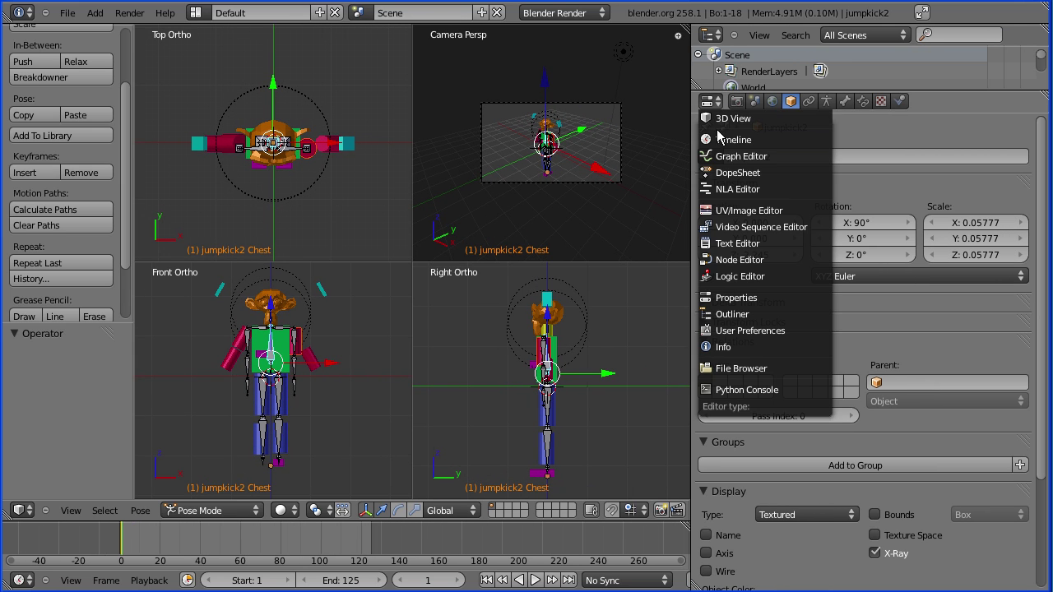
pyautogui.click(738, 174)
pyautogui.moveTo(689, 177); pyautogui.dragTo(547, 181)
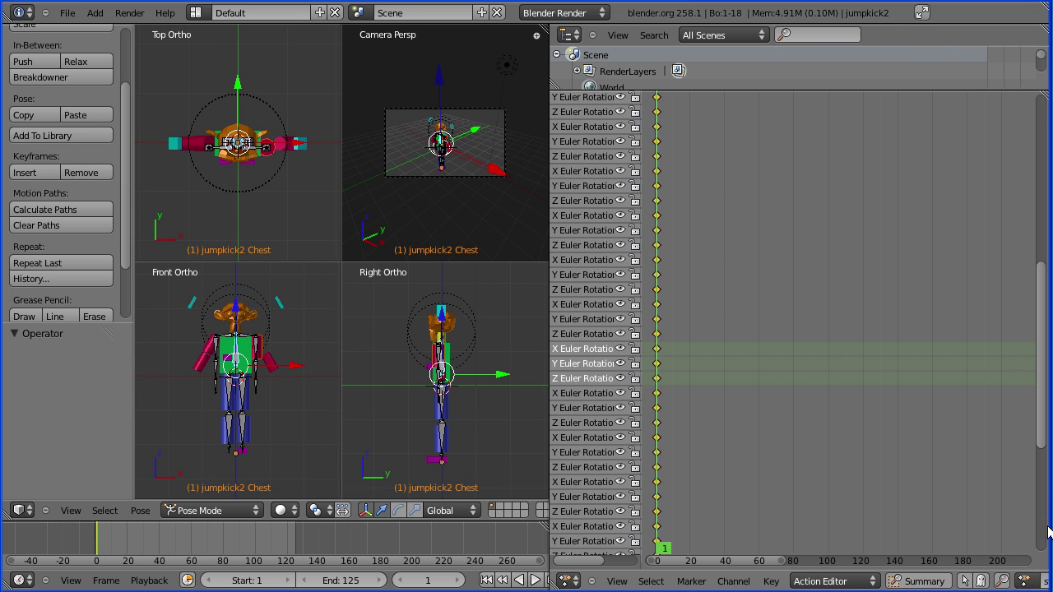
# Assign the jumpkick2 action to the rig and play it, stopping at frame 43.
pyautogui.click(1026, 583)
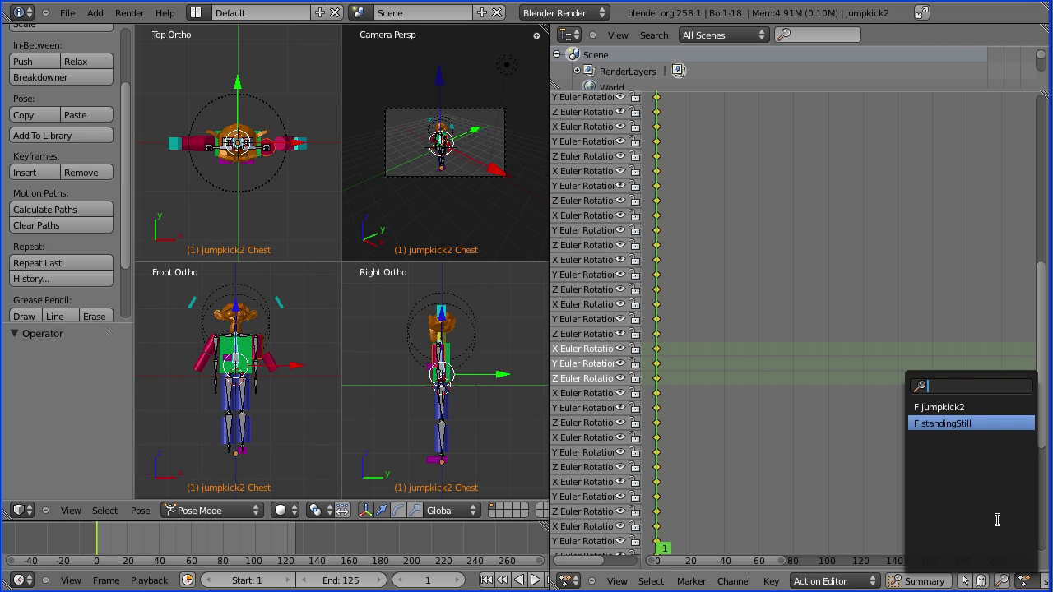
pyautogui.click(959, 405)
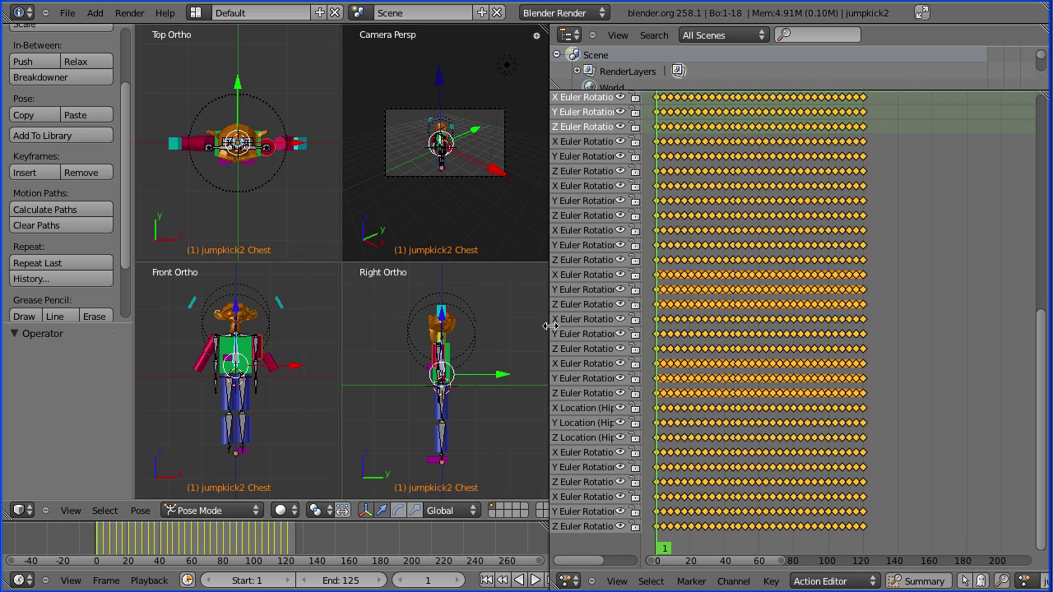
pyautogui.moveTo(549, 327); pyautogui.dragTo(694, 339)
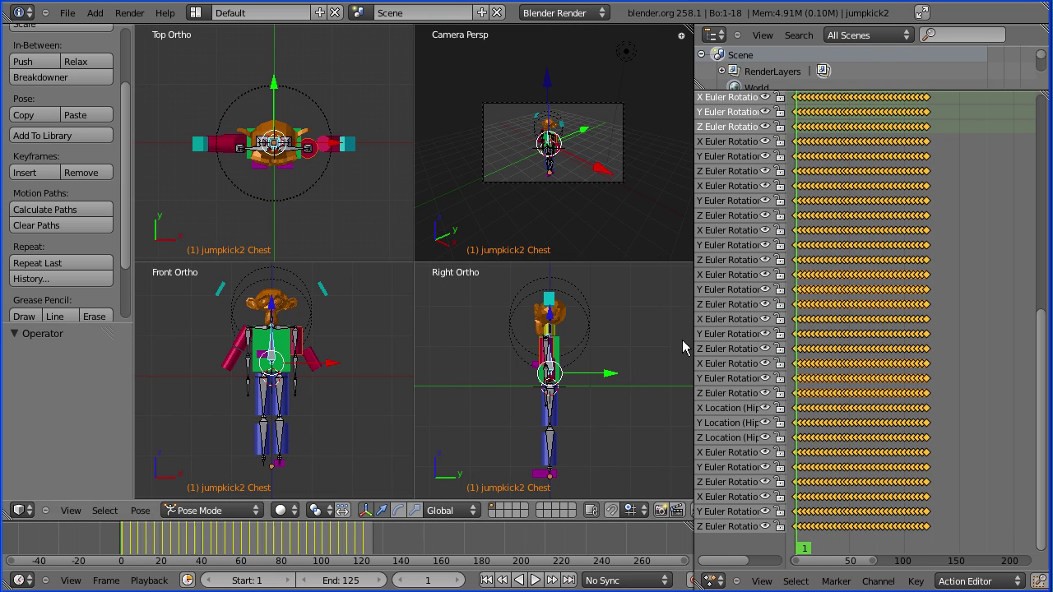
pyautogui.click(535, 581)
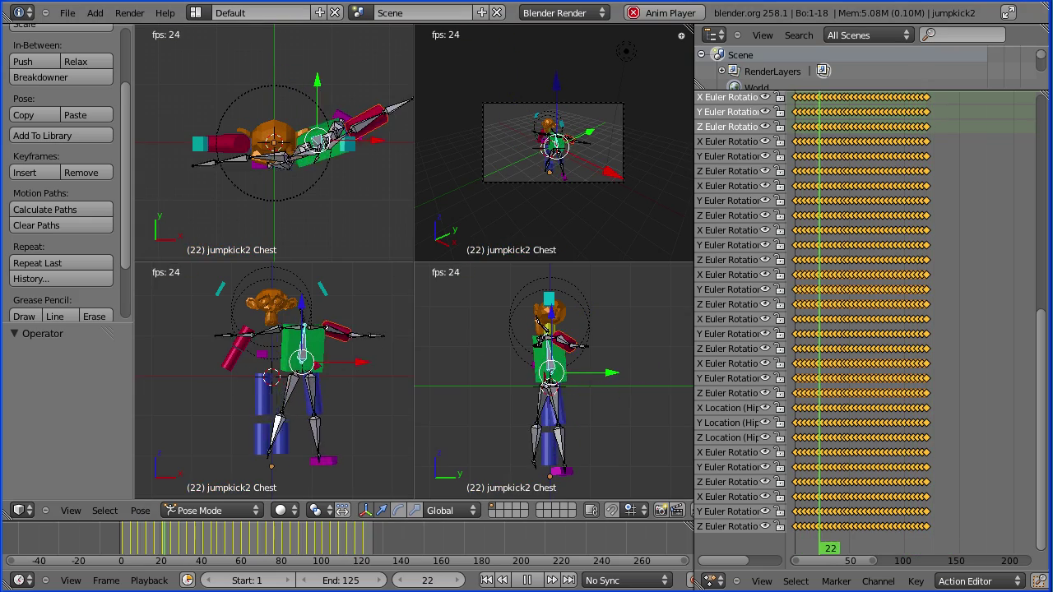
pyautogui.press('Escape')
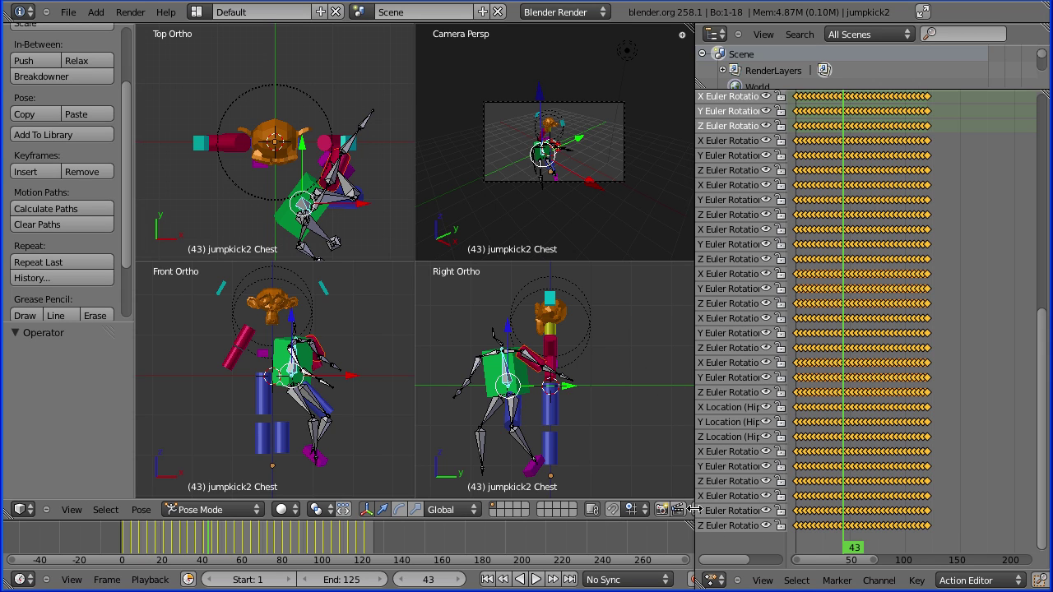
# Put the rig on the standingStill action at frame 1, then widen the 3D views again.
pyautogui.moveTo(696, 511); pyautogui.dragTo(564, 503)
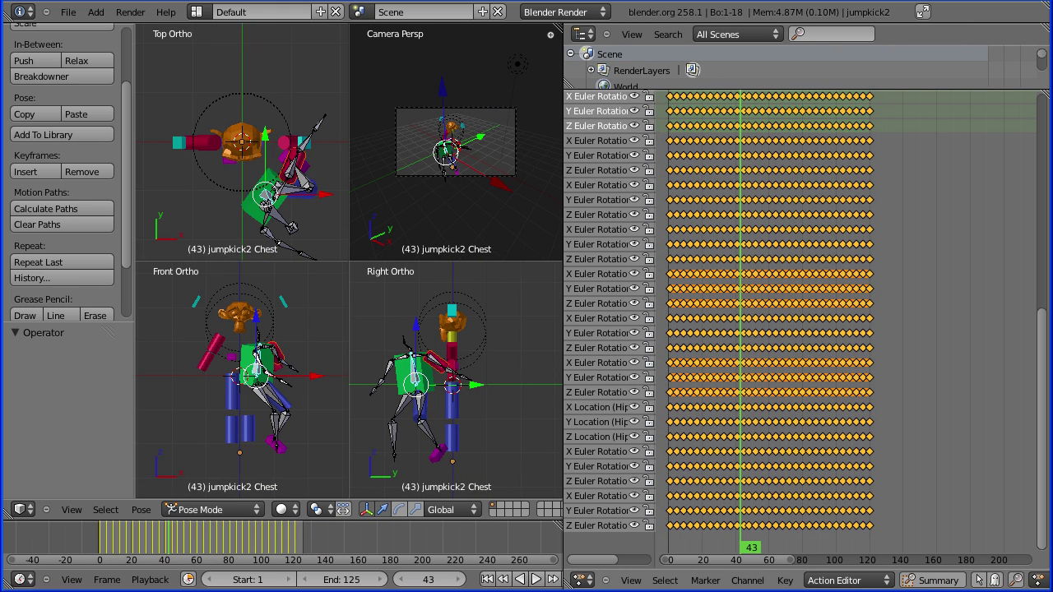
pyautogui.click(1037, 580)
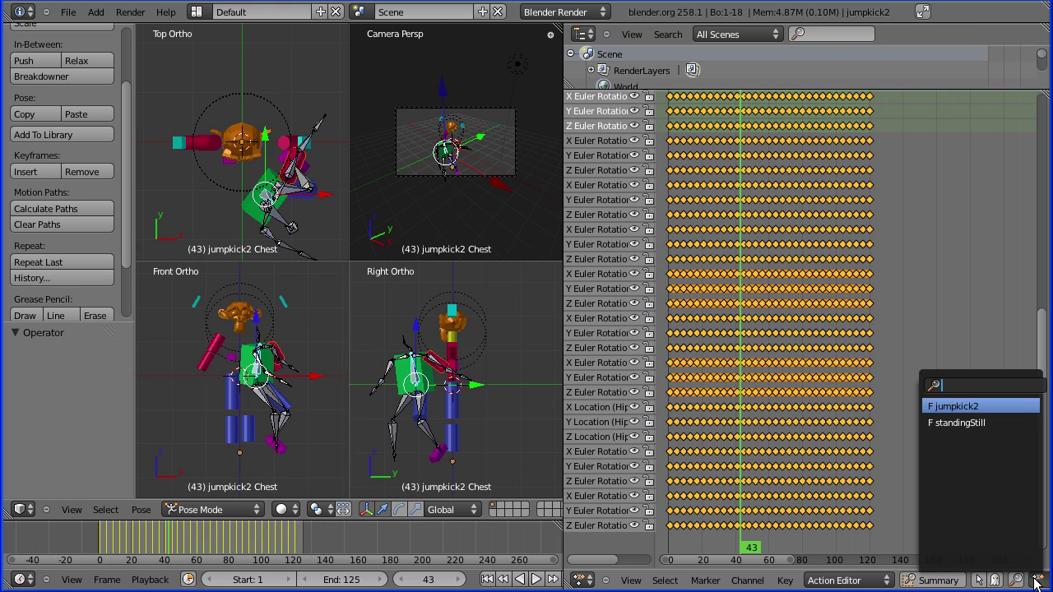
pyautogui.click(955, 423)
pyautogui.click(488, 579)
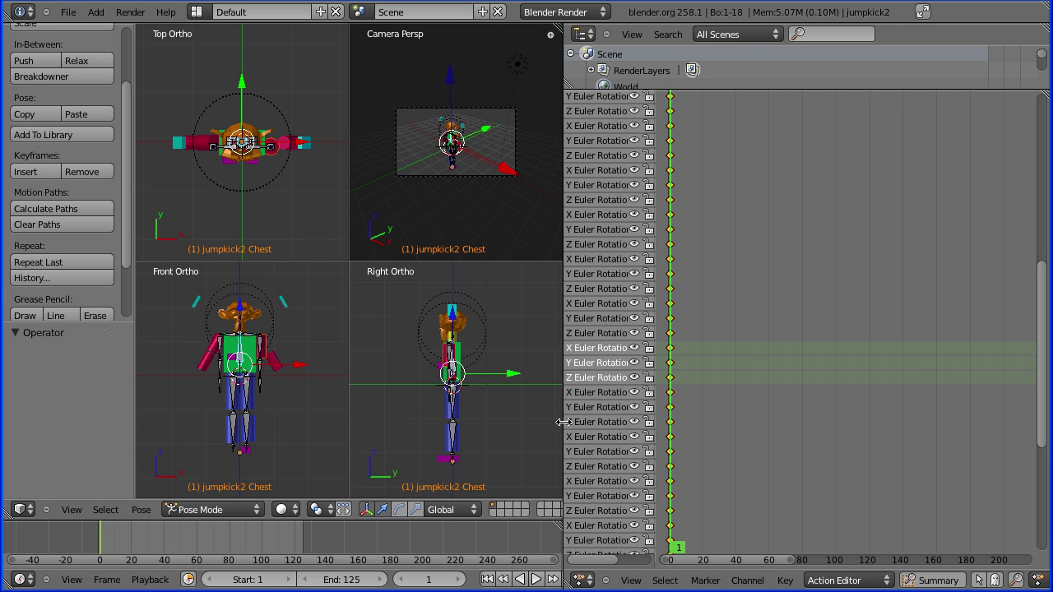
pyautogui.moveTo(564, 422); pyautogui.dragTo(774, 426)
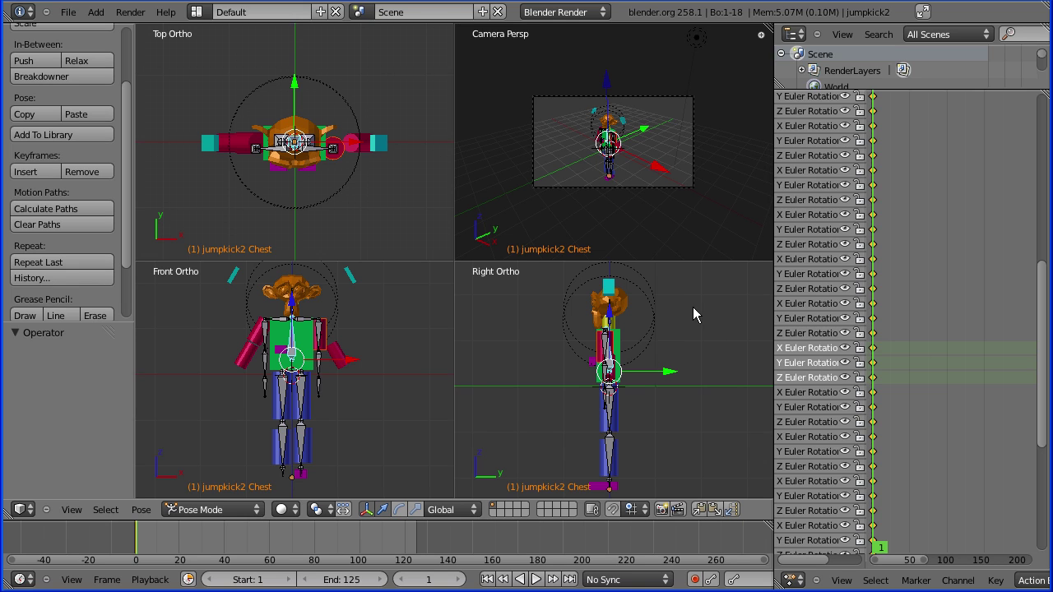
# In Right Ortho, parent the head mesh to the jumpkick2 rig's Head bone using Ctrl+P > Bone.
pyautogui.scroll(6, 690, 306)
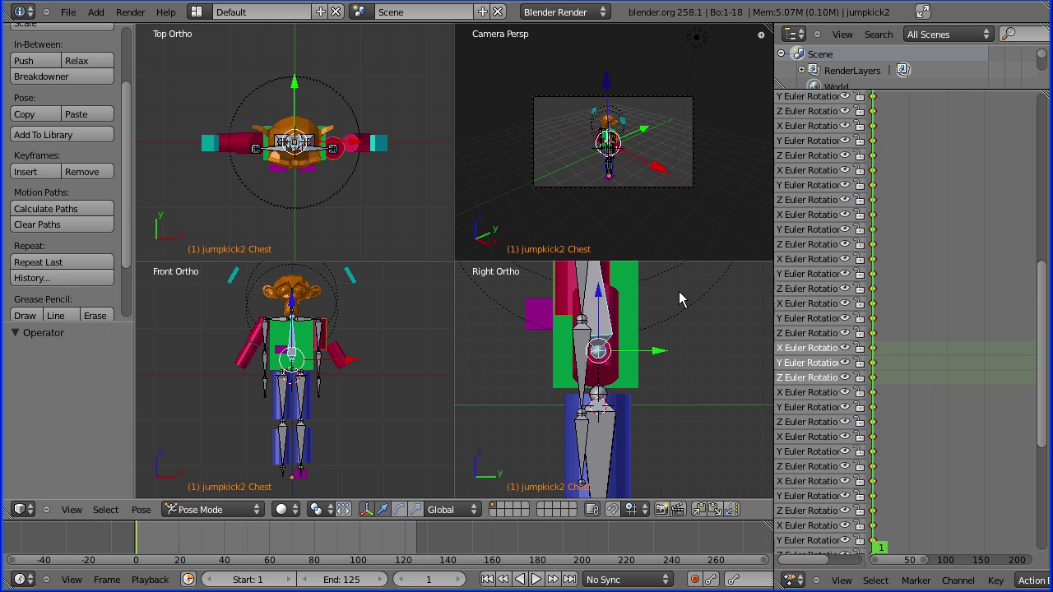
pyautogui.keyDown('shift'); pyautogui.moveTo(679, 293); pyautogui.dragTo(692, 354, button='middle'); pyautogui.keyUp('shift')
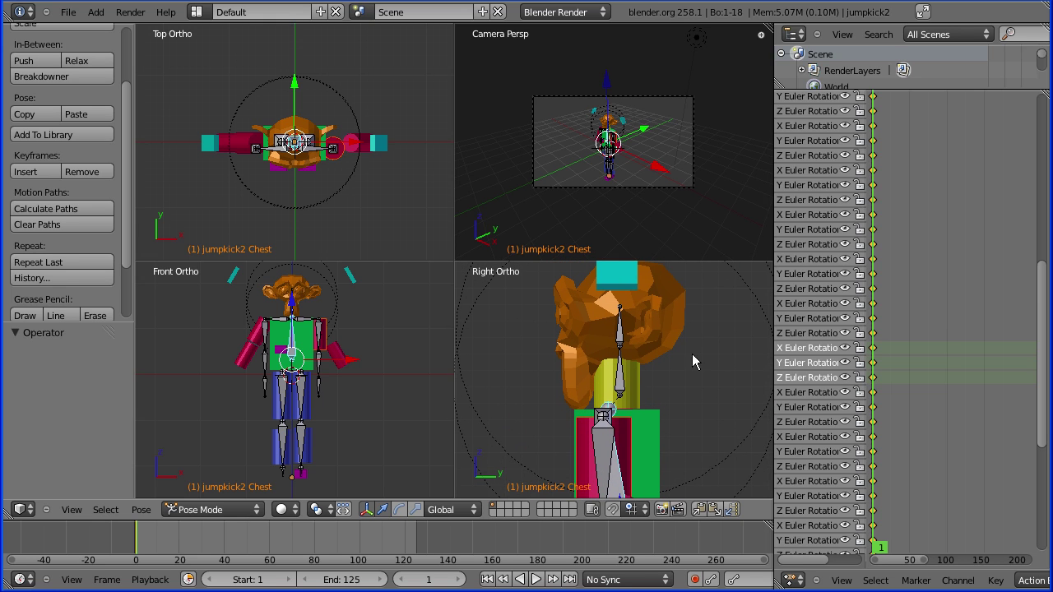
pyautogui.rightClick(663, 325)
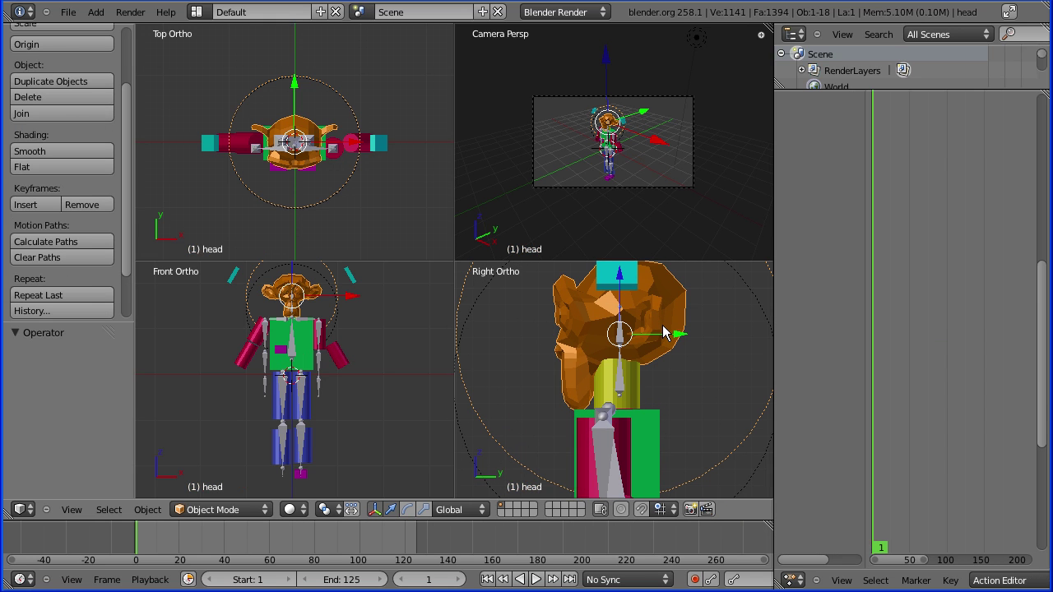
pyautogui.rightClick(621, 341)
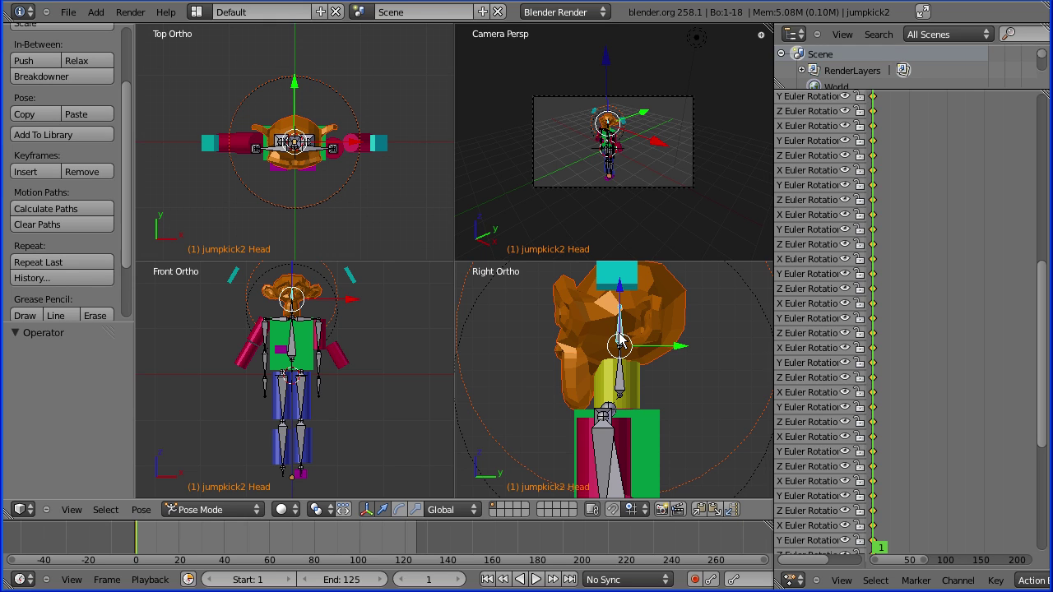
pyautogui.hotkey('ctrl', 'p')
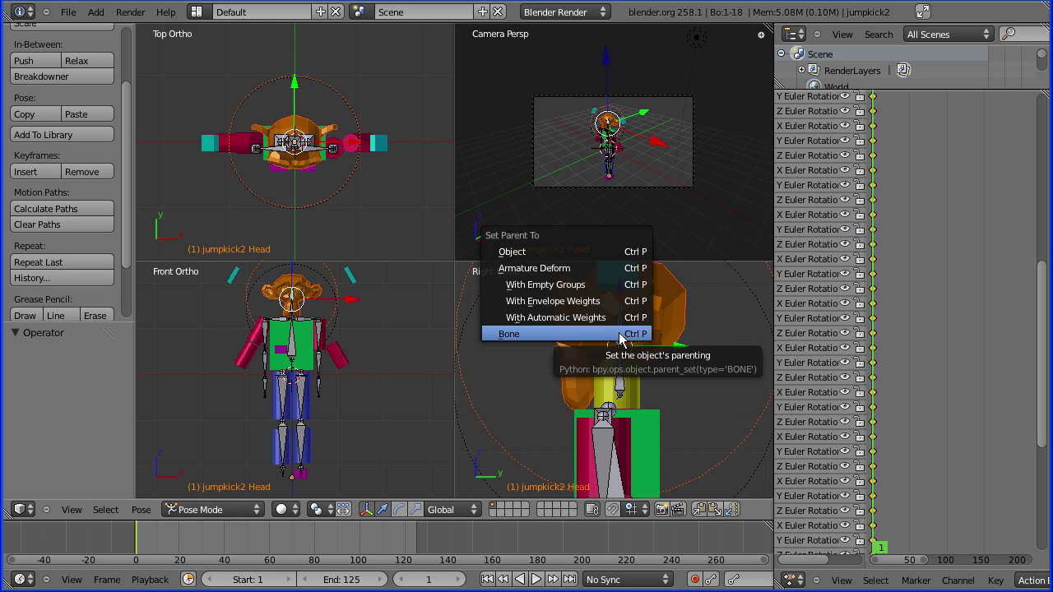
pyautogui.click(617, 334)
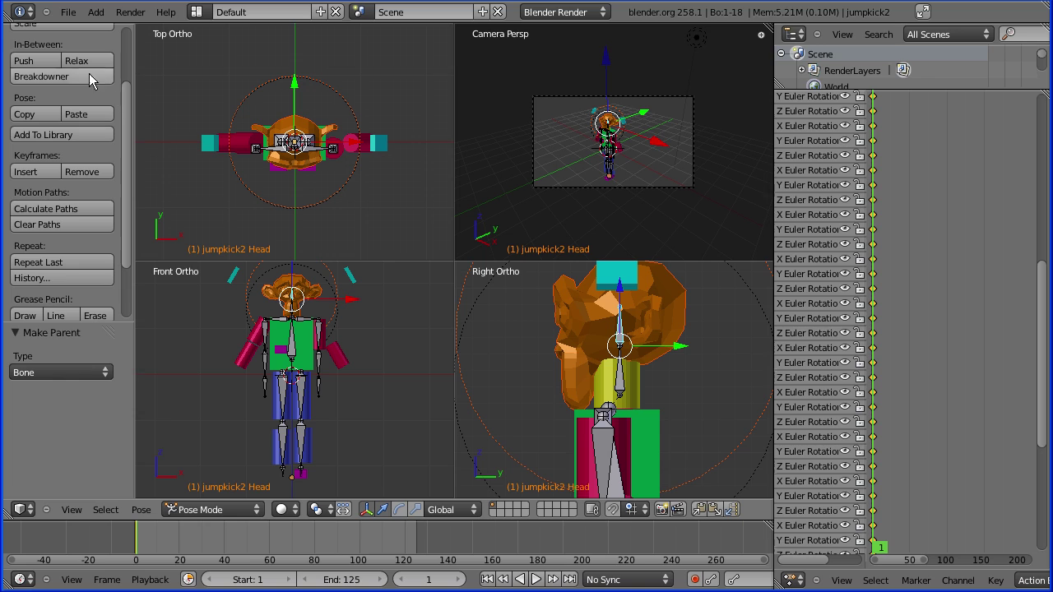
pyautogui.click(66, 13)
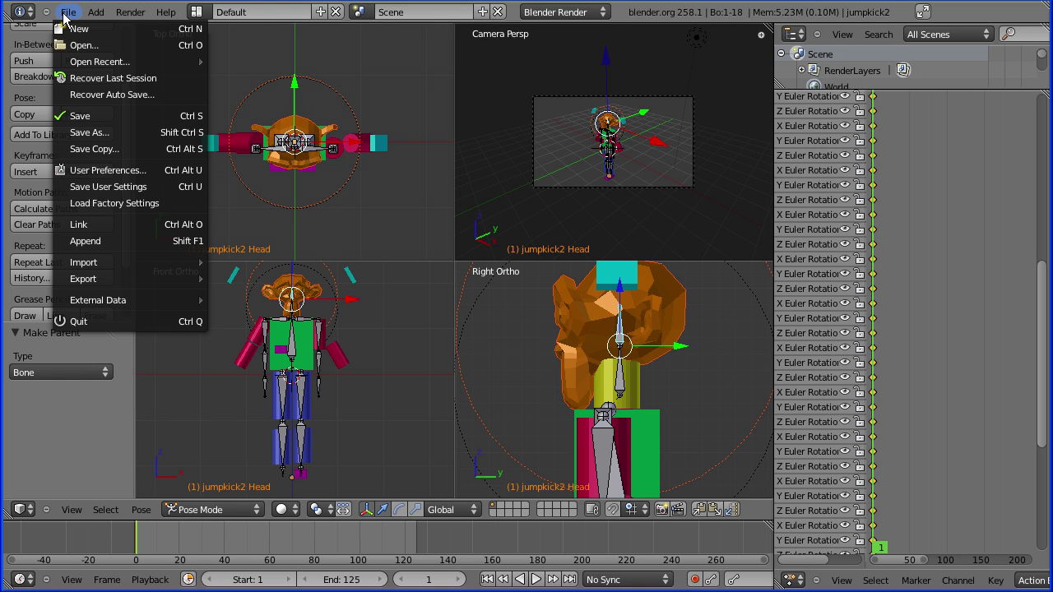
# Save the scene as tut15.blend, changing the file name from tut14.blend.
pyautogui.click(129, 134)
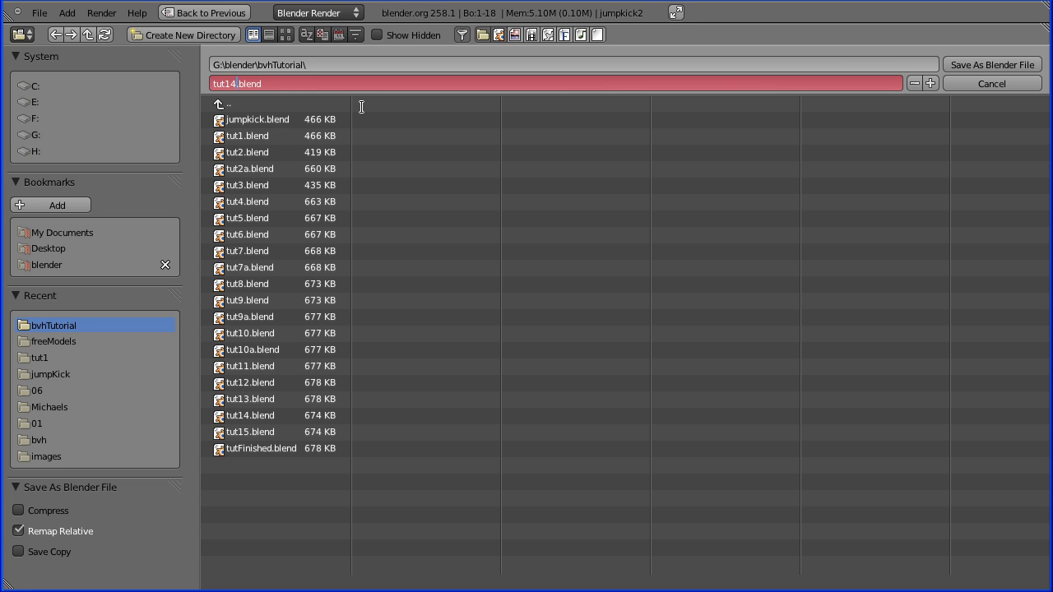
pyautogui.press('BackSpace')
pyautogui.write('5')
pyautogui.click(988, 61)
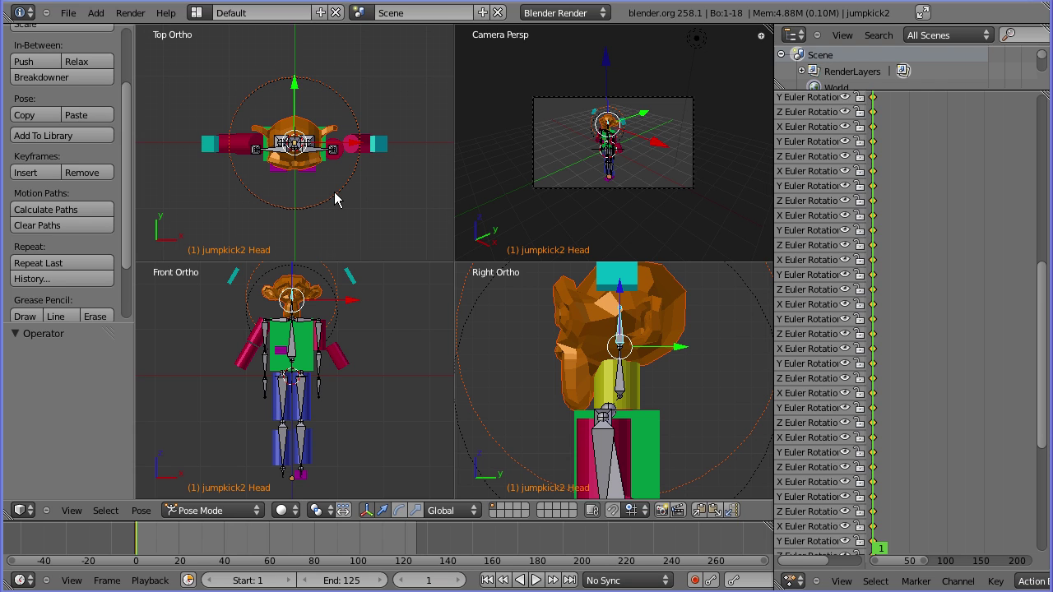
# Start a new default scene and delete the default cube.
pyautogui.click(70, 13)
pyautogui.click(77, 30)
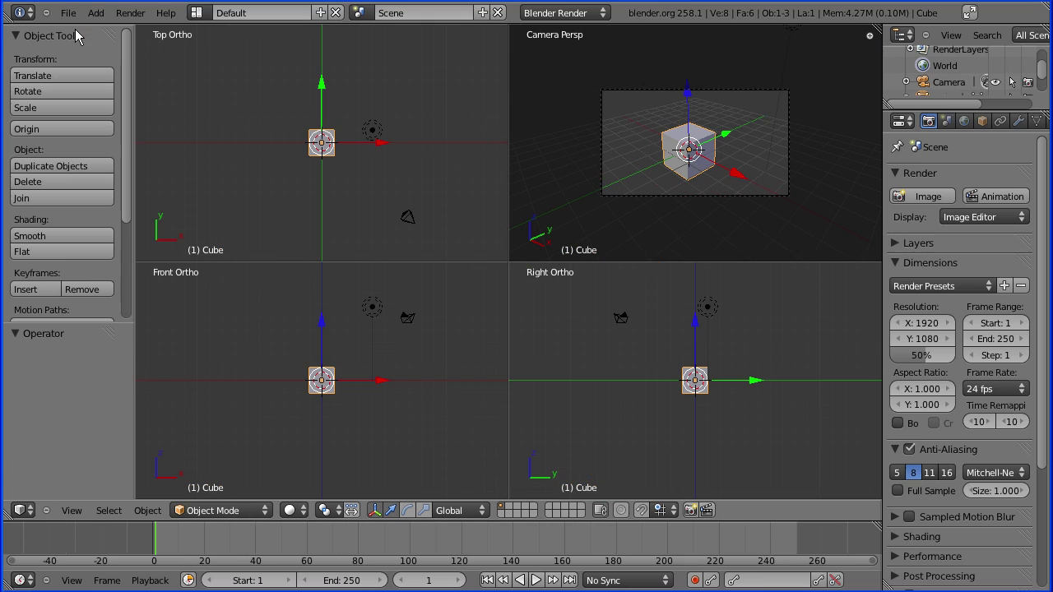
pyautogui.press('x')
pyautogui.click(281, 134)
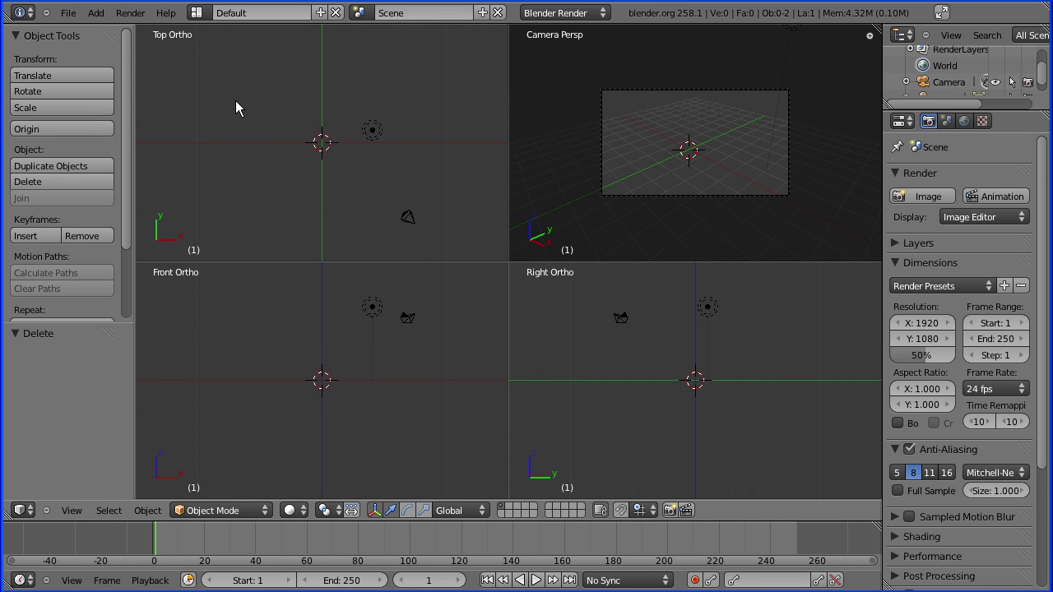
# Import breakdance.bvh from the bvh/Michaels folder on drive G as a BVH armature.
pyautogui.click(68, 12)
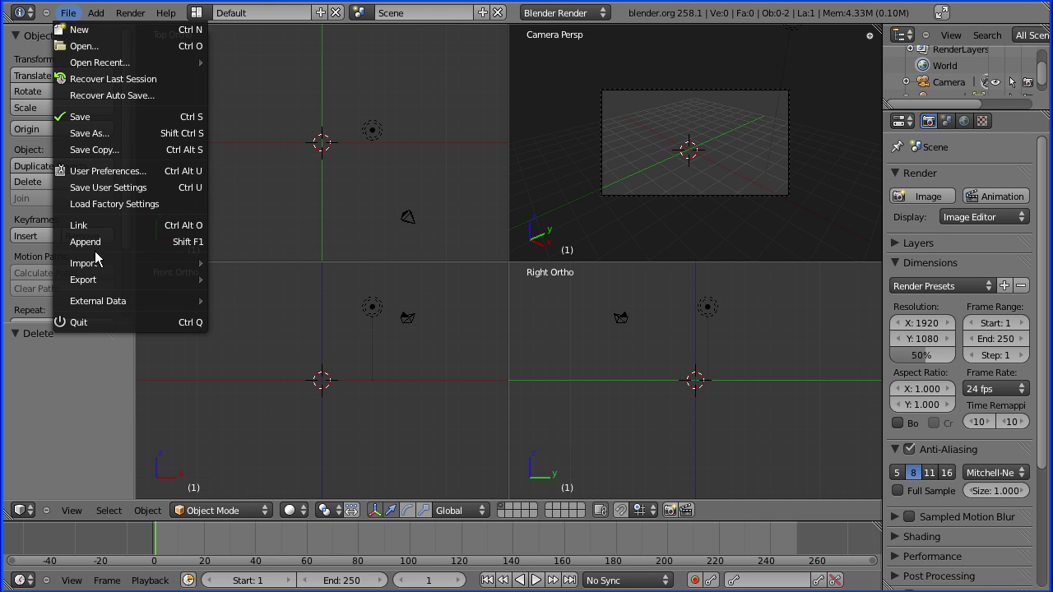
pyautogui.moveTo(97, 263)
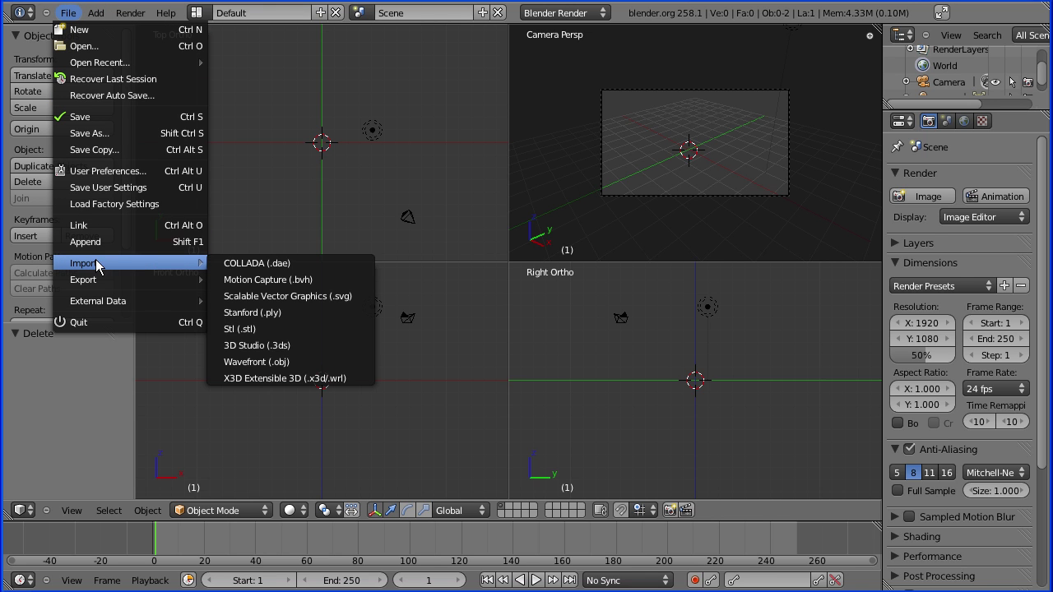
pyautogui.click(362, 282)
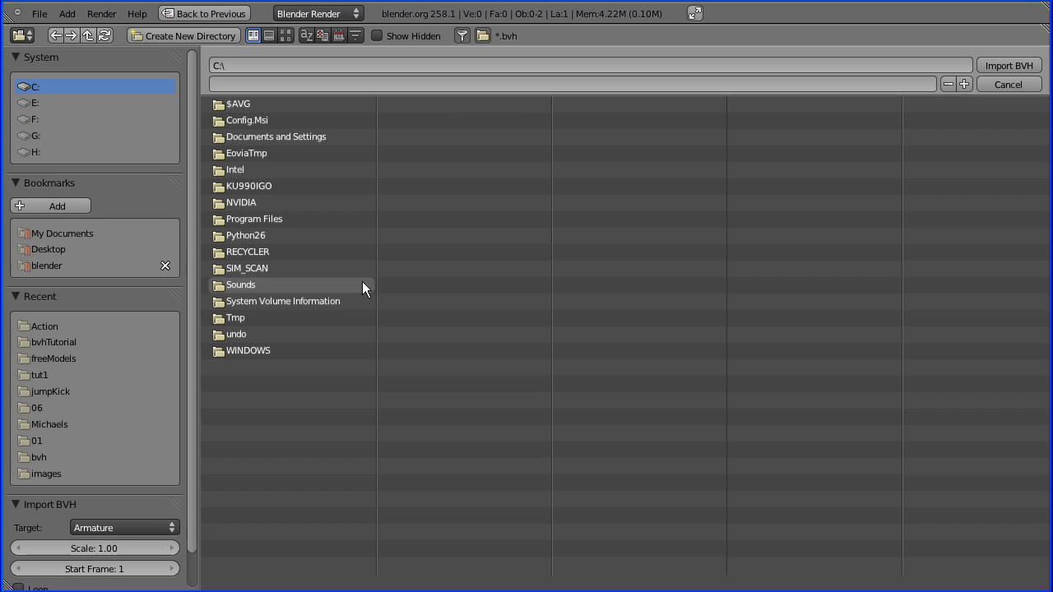
pyautogui.click(53, 266)
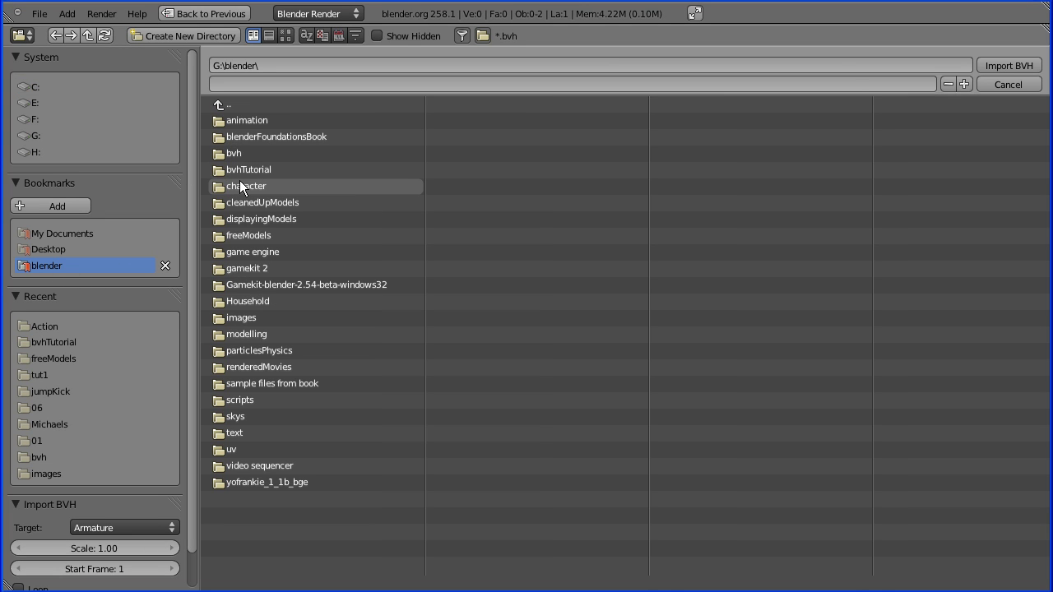
pyautogui.click(239, 154)
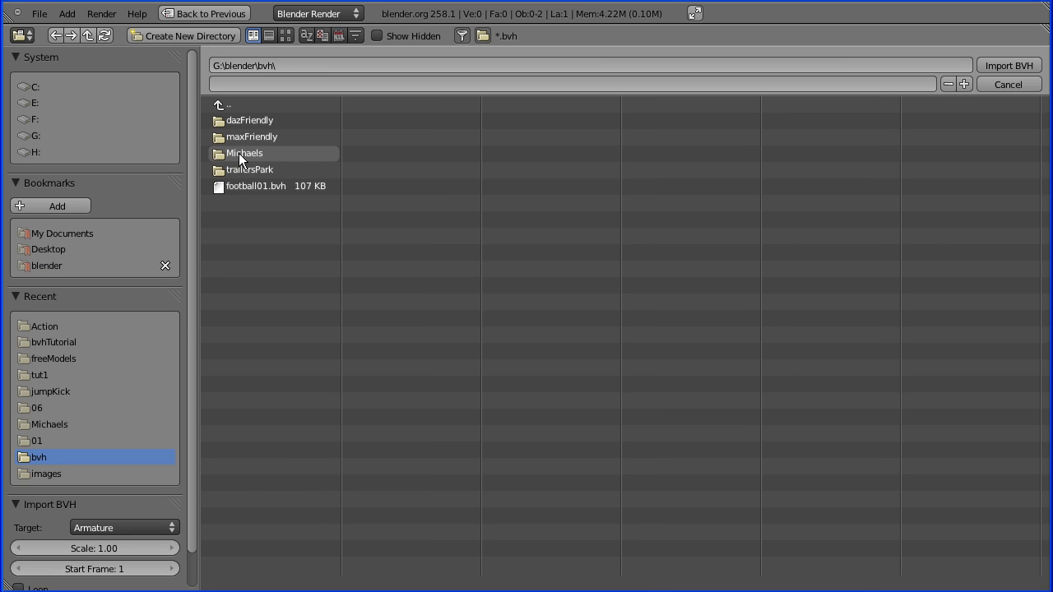
pyautogui.click(239, 153)
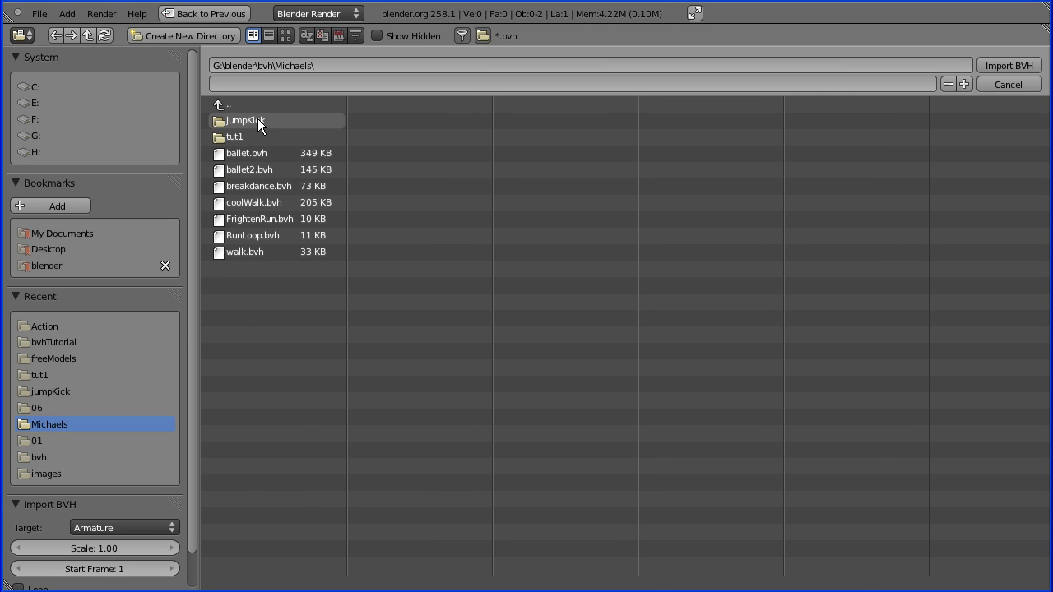
pyautogui.click(271, 187)
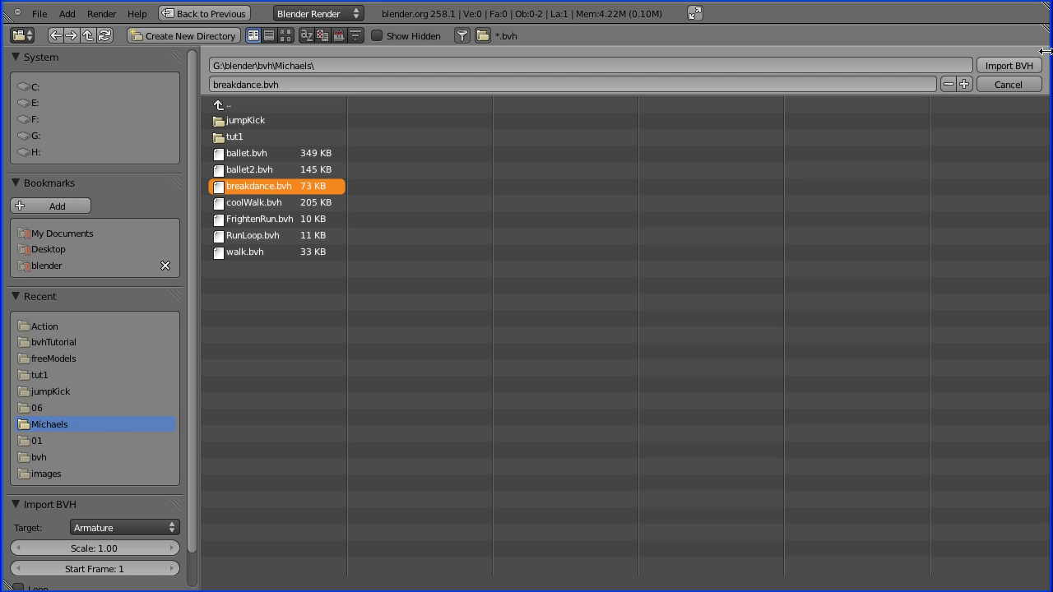
pyautogui.click(1026, 70)
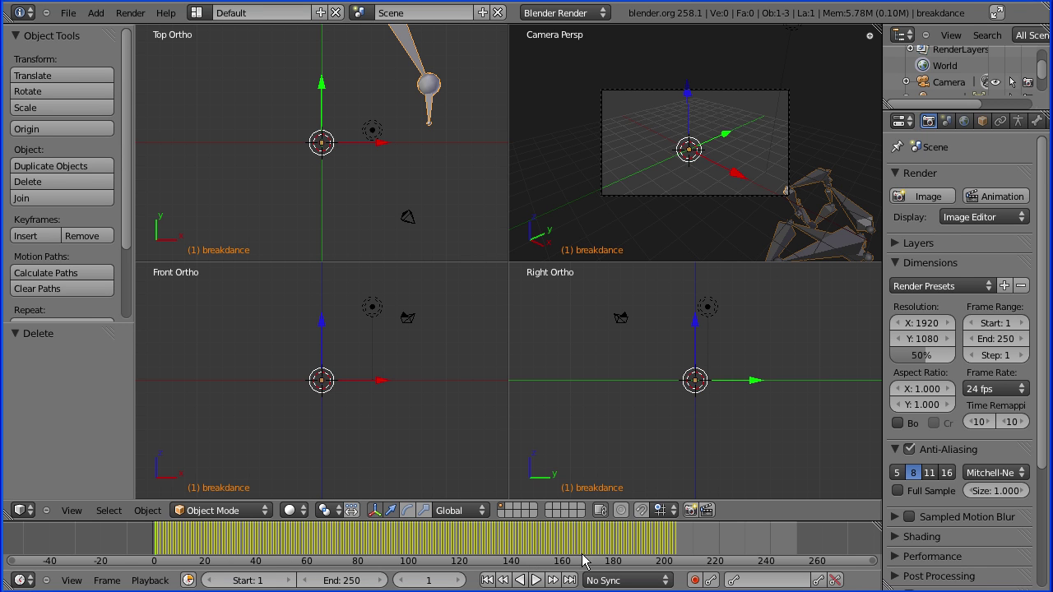
# Save the scene as breakDance.blend, replacing 'untitled' in the file name.
pyautogui.click(69, 14)
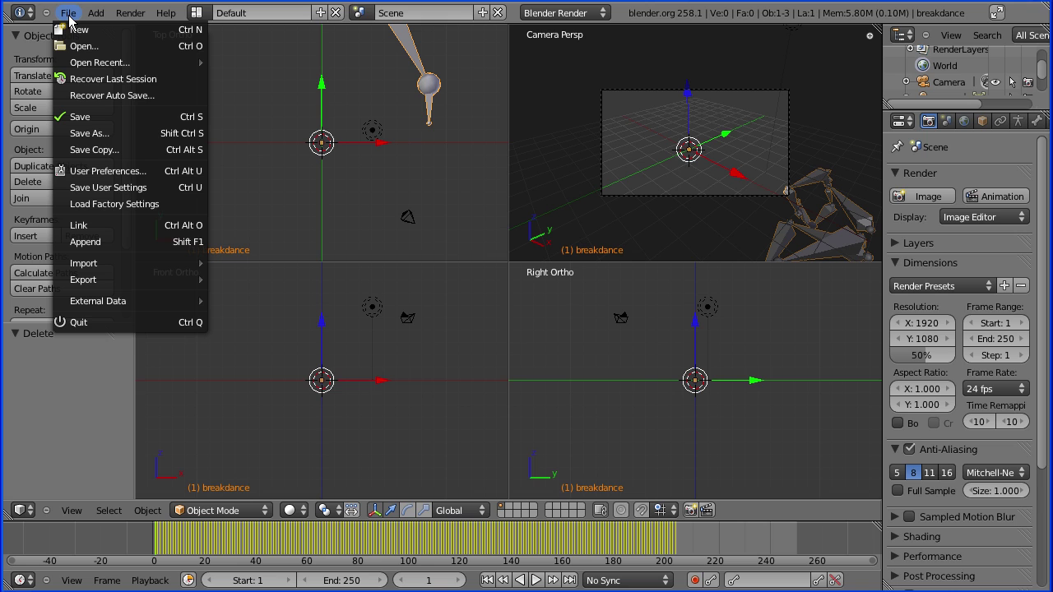
pyautogui.click(102, 122)
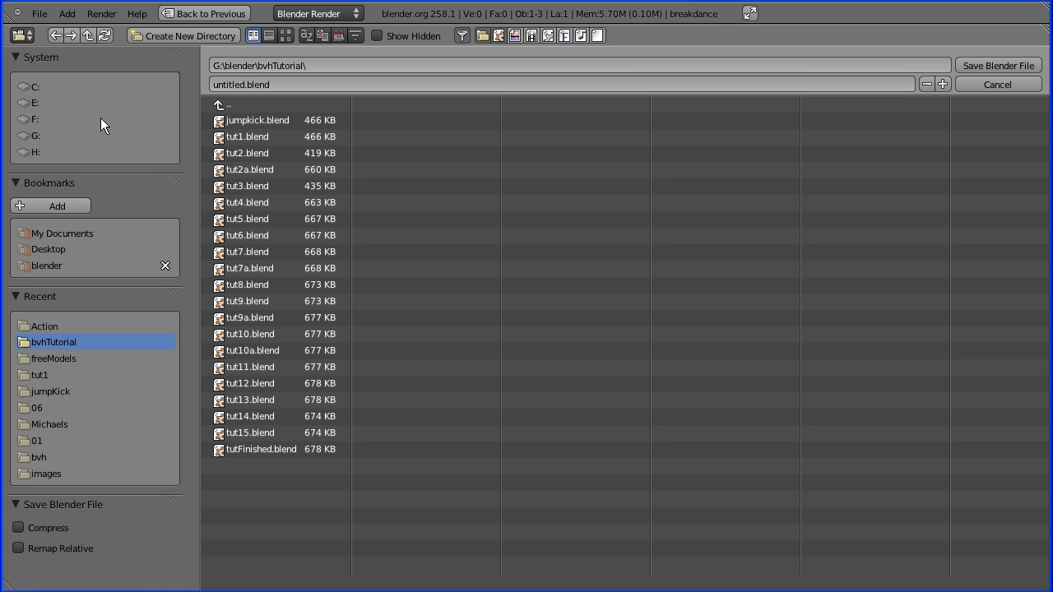
pyautogui.click(243, 90)
pyautogui.moveTo(242, 86); pyautogui.dragTo(175, 79)
pyautogui.write('breakDance')
pyautogui.click(968, 63)
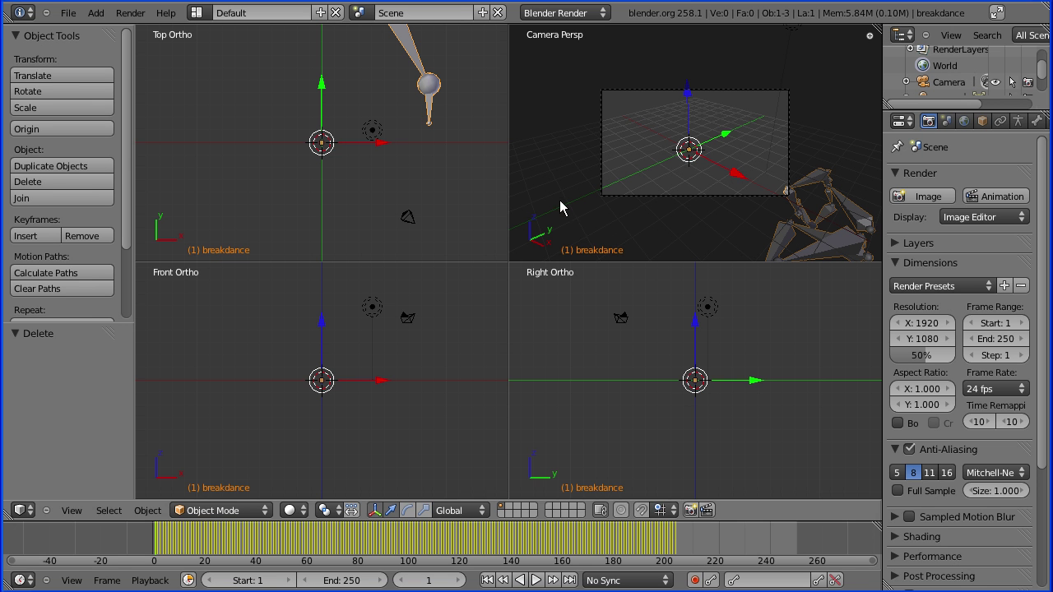
pyautogui.click(63, 13)
# Open recent tut15.blend and append the breakdance action from bvhTutorial/breakDance.blend/Action.
pyautogui.moveTo(91, 64)
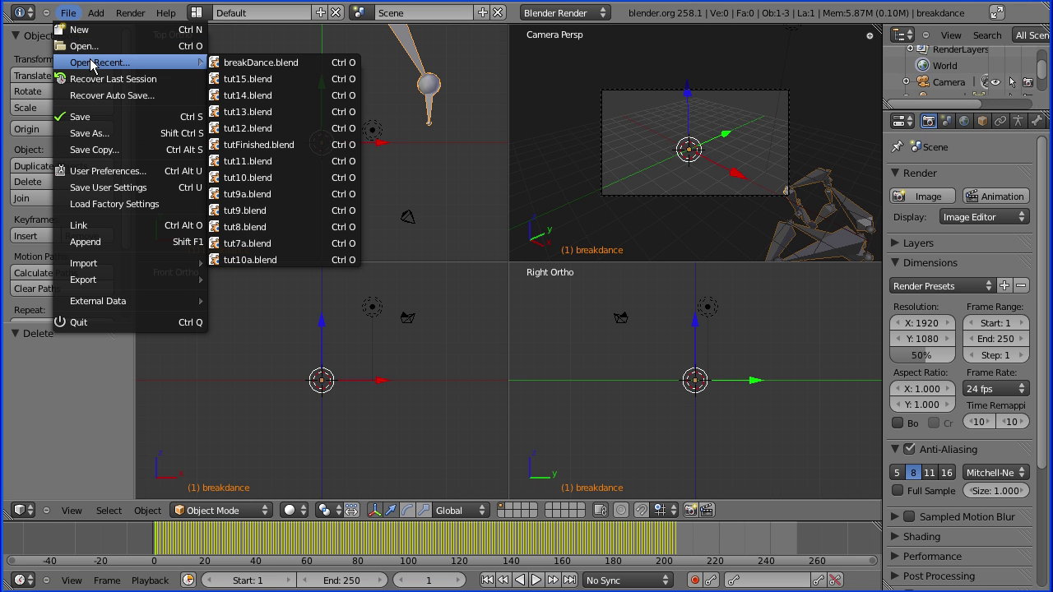
pyautogui.click(249, 80)
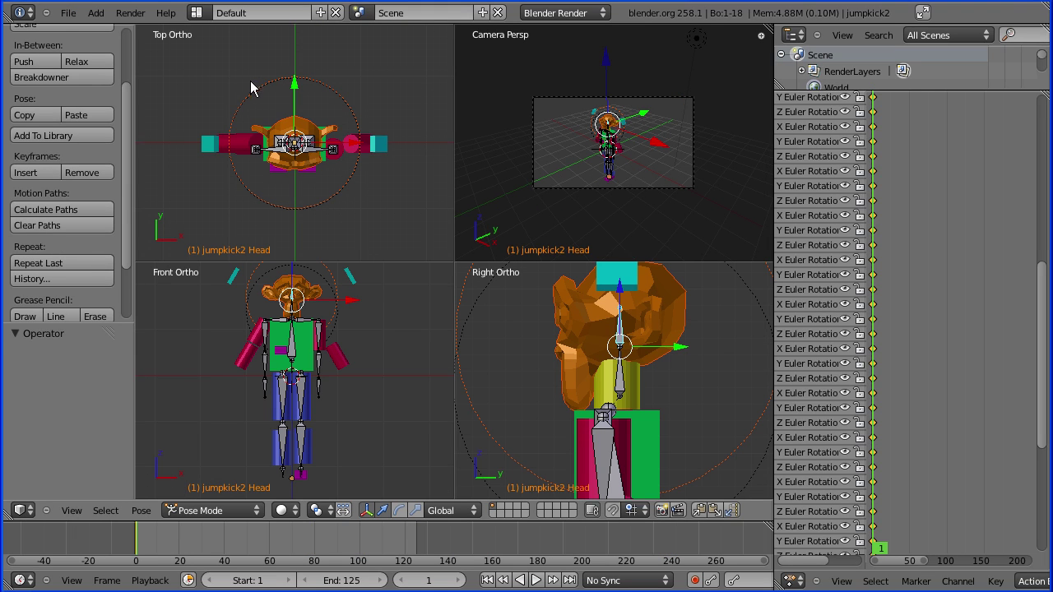
pyautogui.click(71, 13)
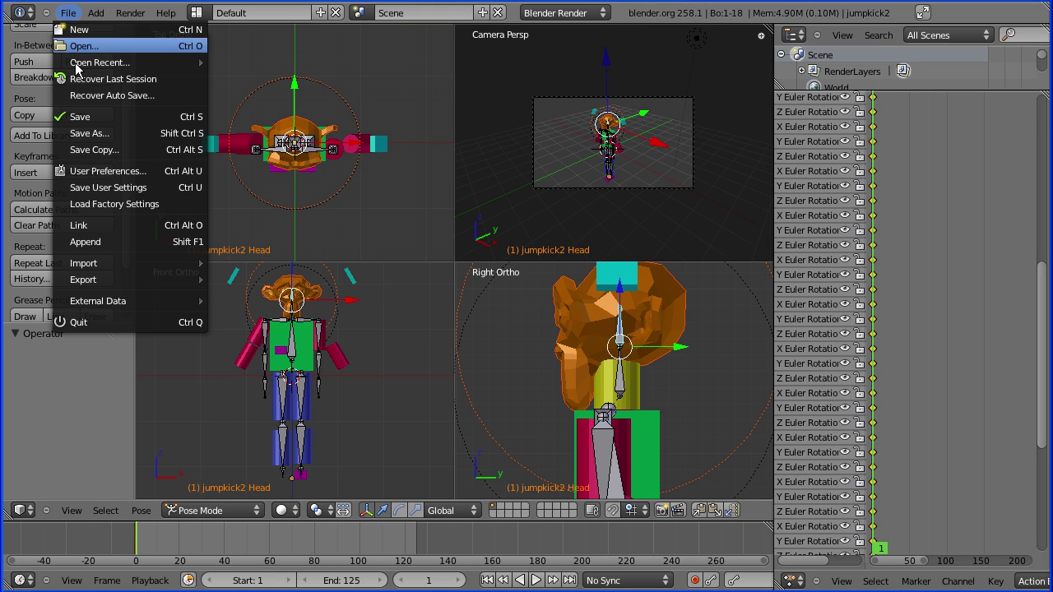
pyautogui.click(112, 242)
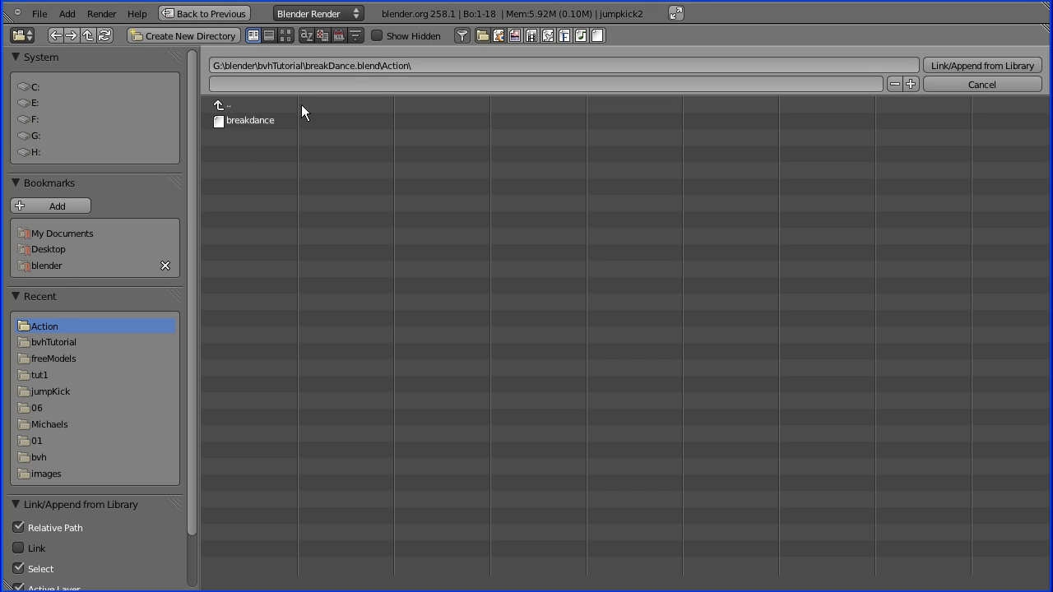
pyautogui.click(41, 266)
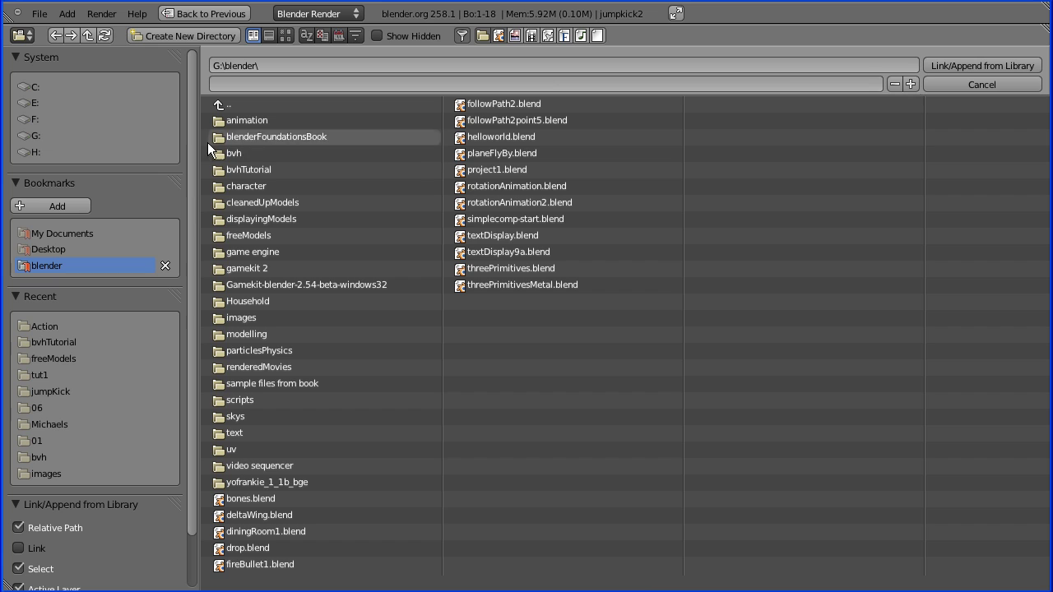
pyautogui.click(241, 170)
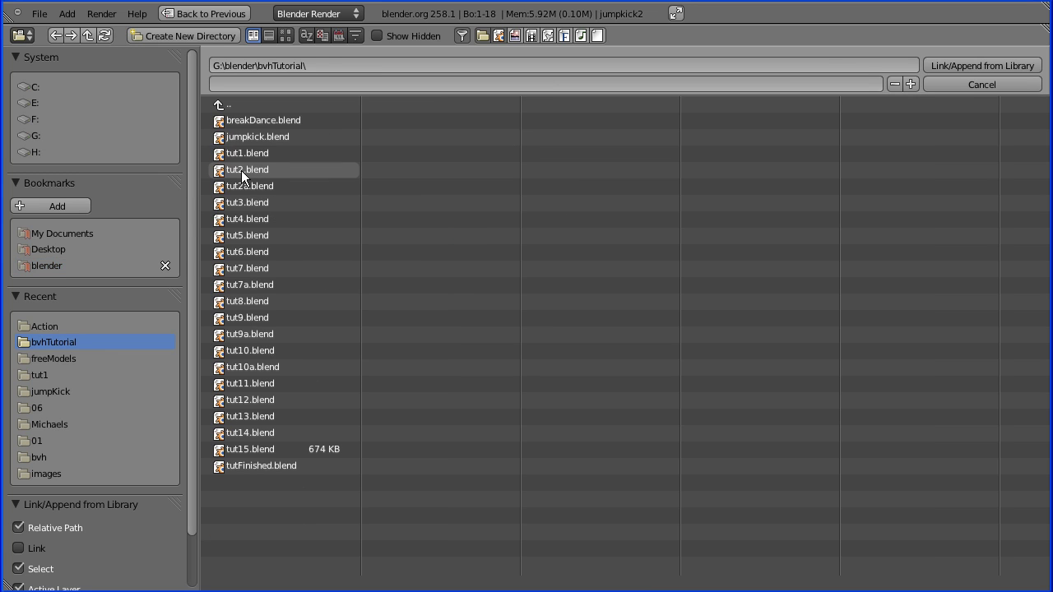
pyautogui.click(251, 120)
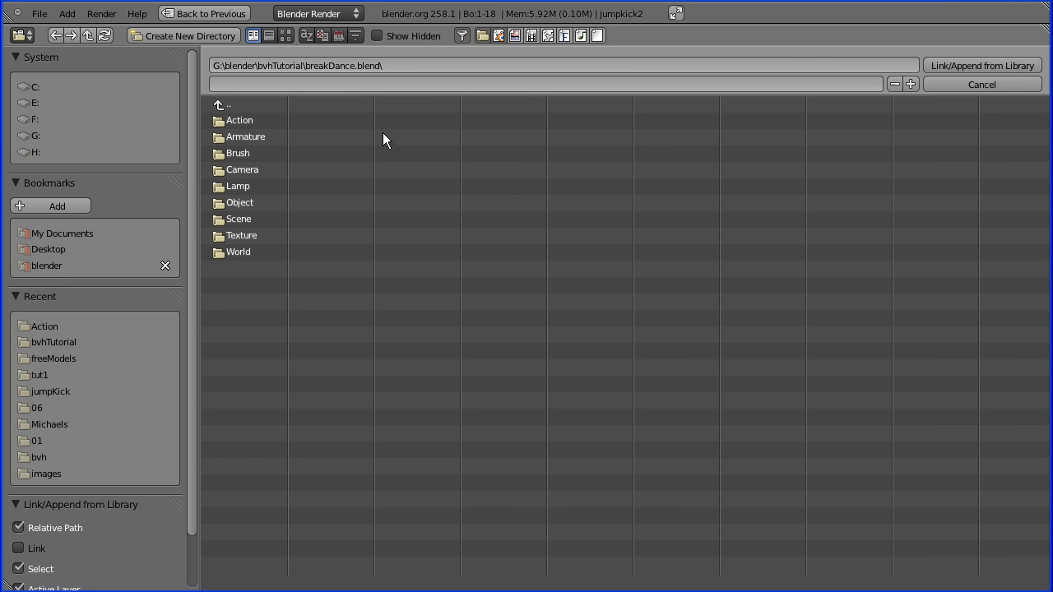
pyautogui.click(240, 121)
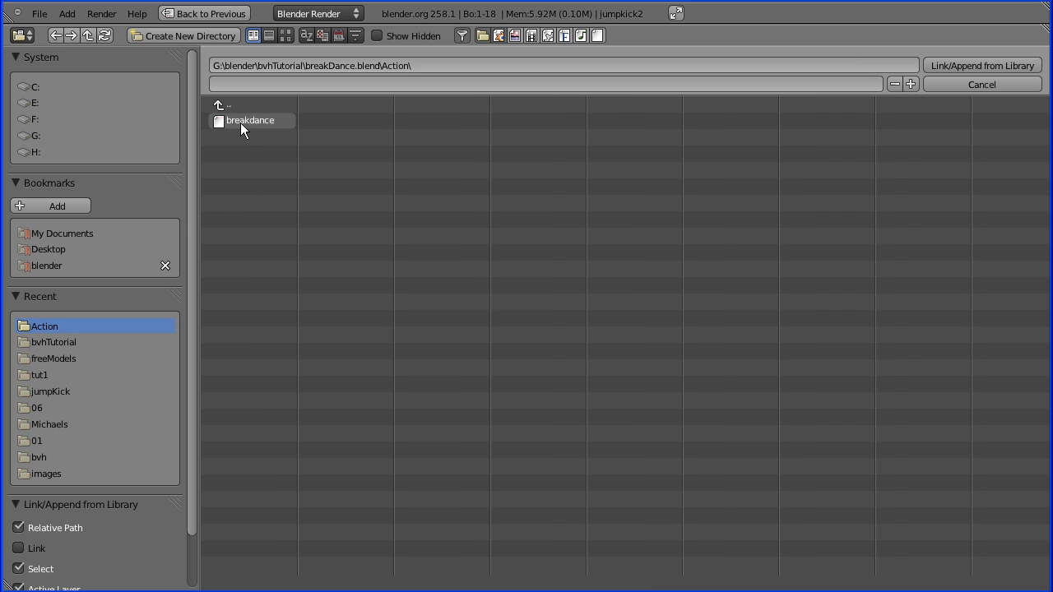
pyautogui.click(248, 121)
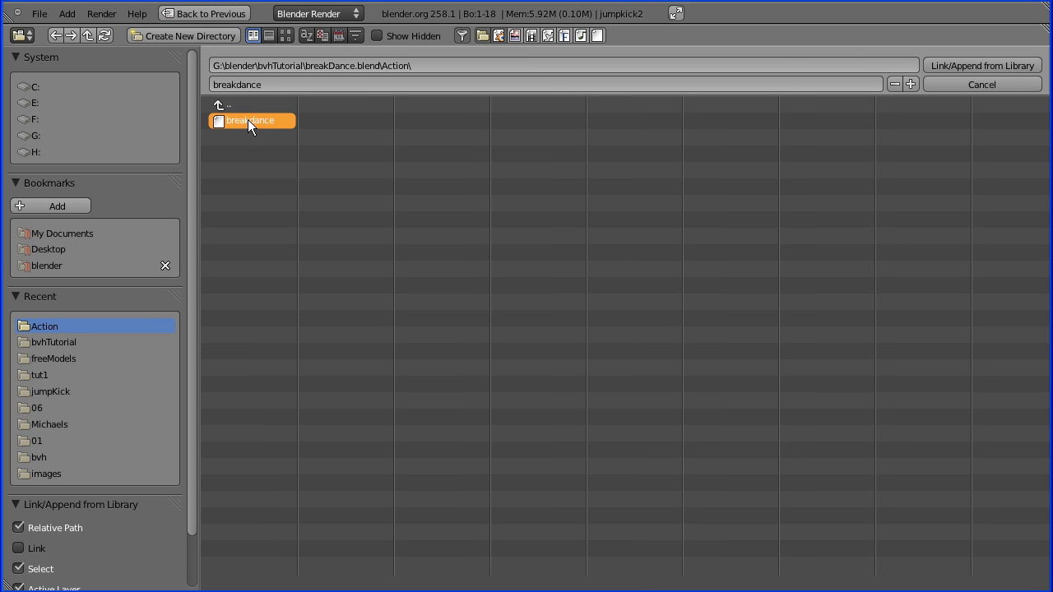
pyautogui.click(964, 65)
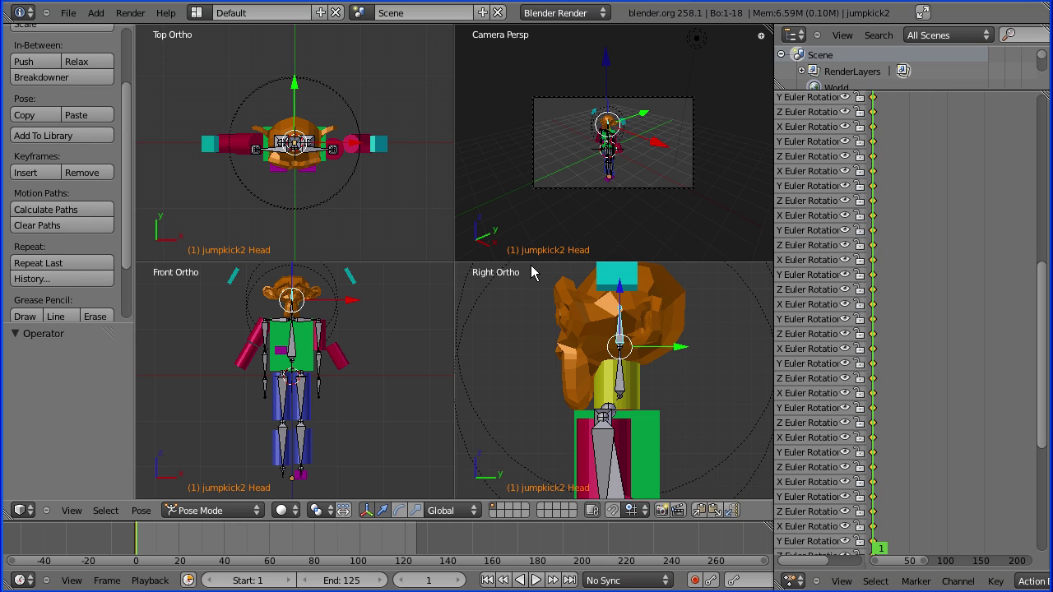
# Select the LeftUpLeg bone and assign the breakdance action in the Action Editor.
pyautogui.rightClick(306, 398)
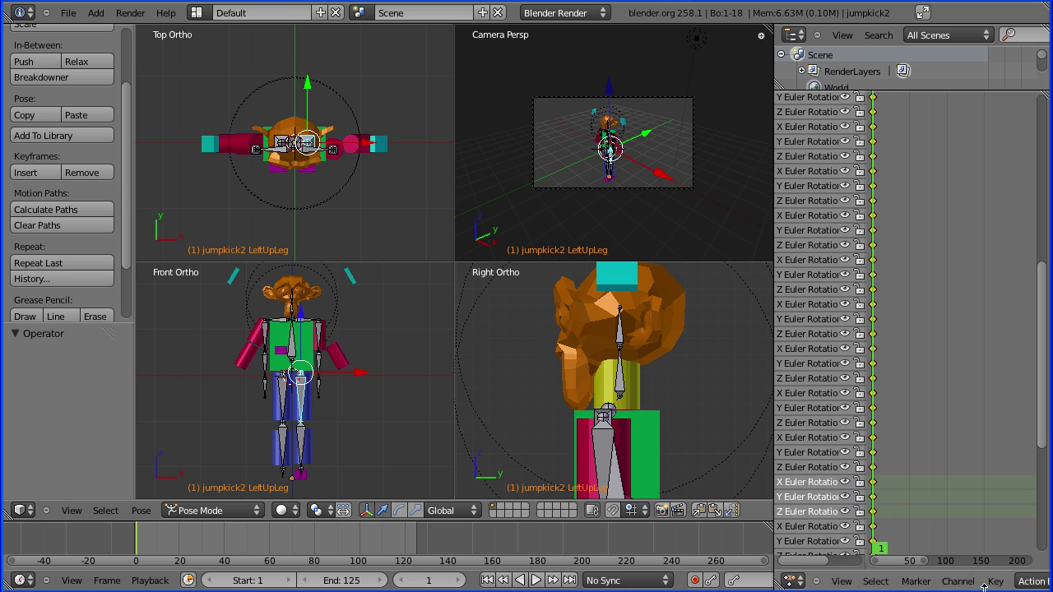
pyautogui.moveTo(777, 566); pyautogui.dragTo(560, 533)
pyautogui.click(1040, 581)
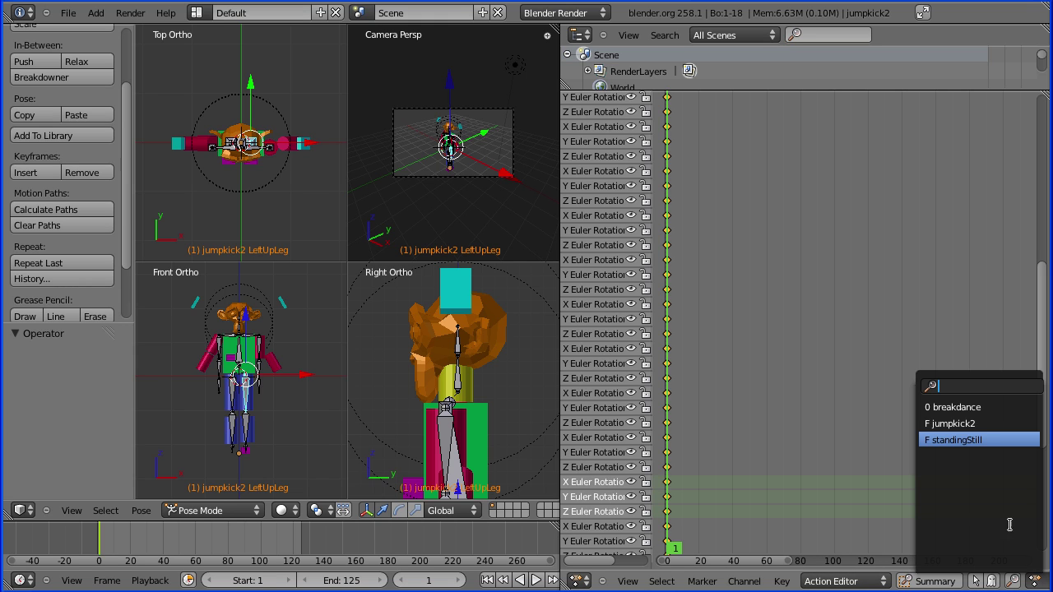
pyautogui.click(965, 408)
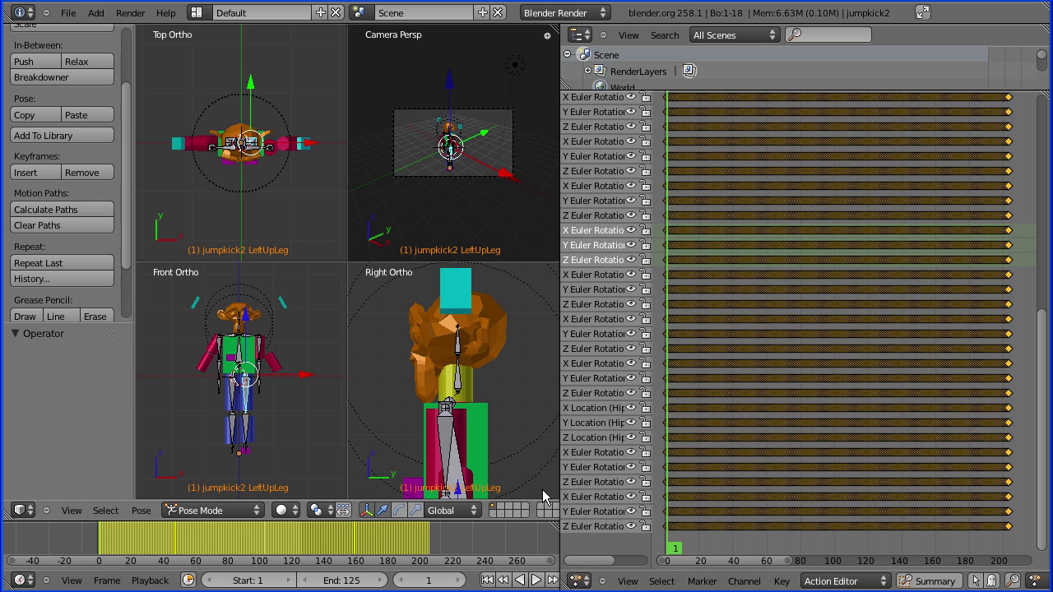
# Resize the Action Editor and zoom and pan the ortho views to frame the rig.
pyautogui.moveTo(557, 485); pyautogui.dragTo(420, 480)
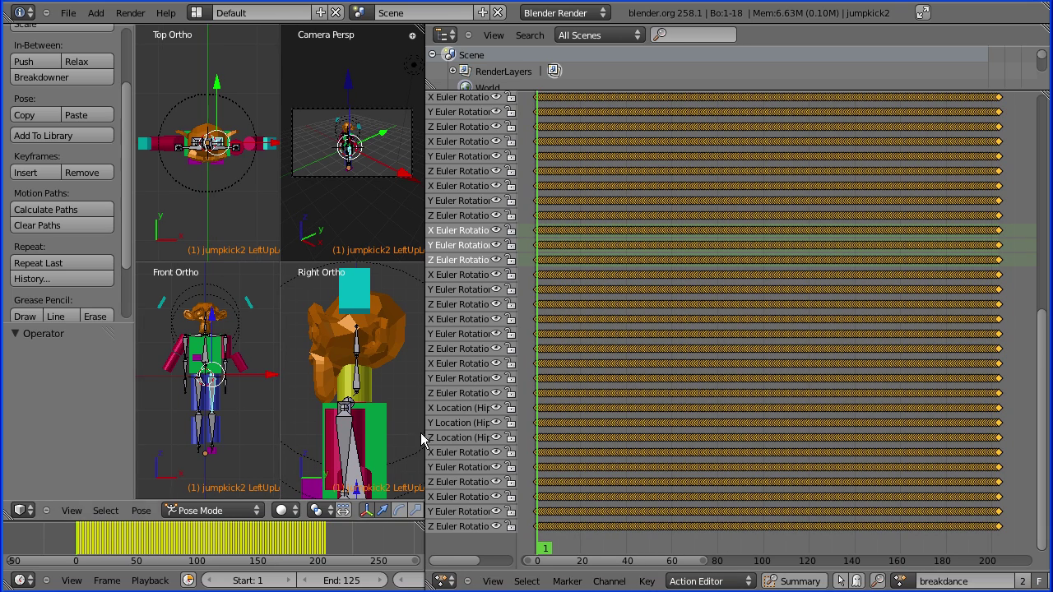
pyautogui.moveTo(426, 432); pyautogui.dragTo(955, 441)
pyautogui.scroll(-6, 833, 403)
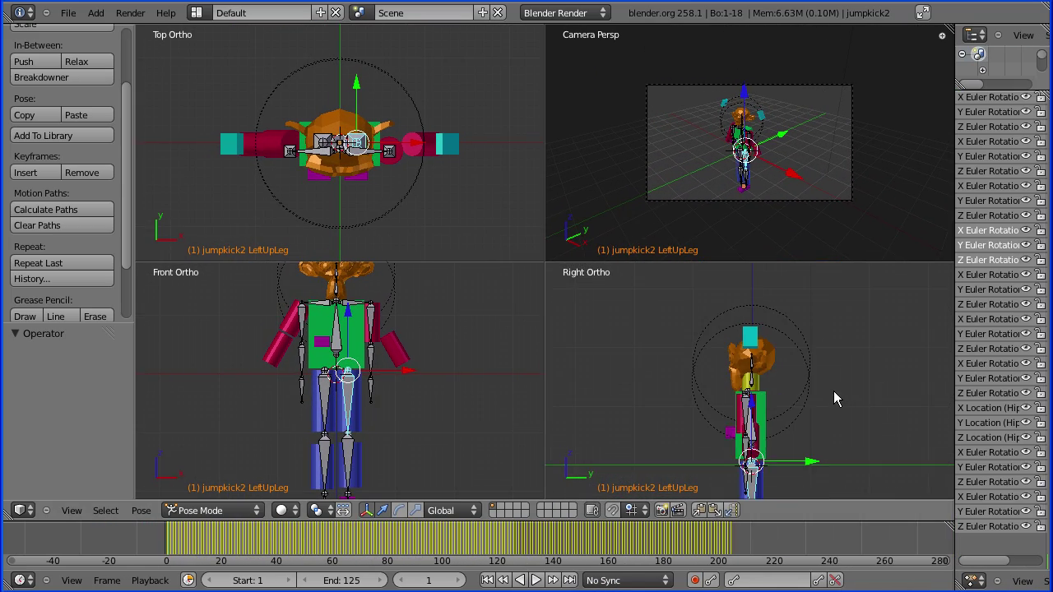
pyautogui.scroll(-2, 834, 393)
pyautogui.keyDown('shift'); pyautogui.moveTo(835, 405); pyautogui.dragTo(838, 354, button='middle'); pyautogui.keyUp('shift')
pyautogui.scroll(-2, 429, 387)
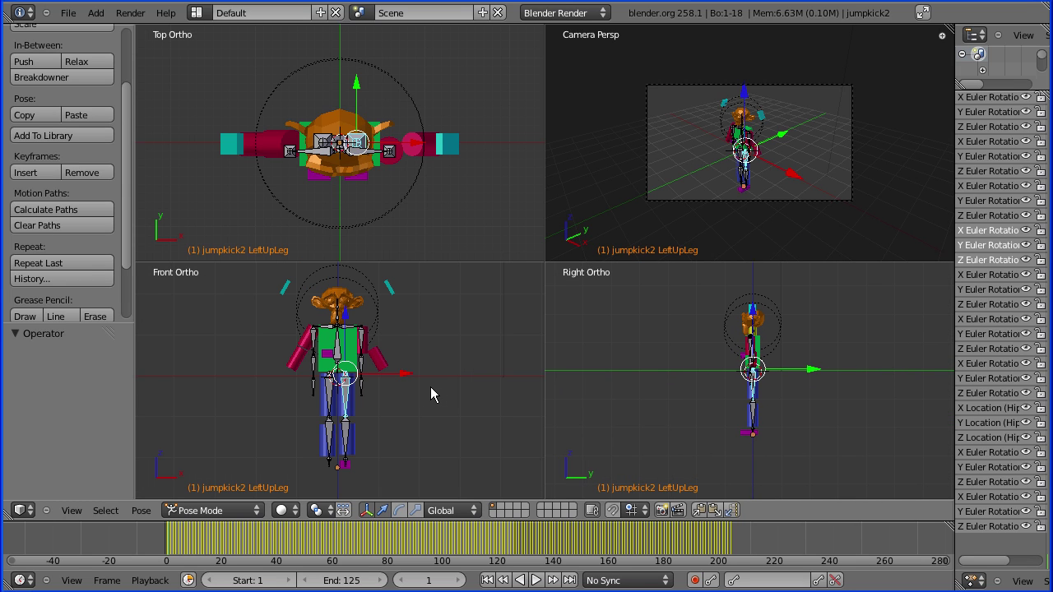
# Play the breakdance animation and set the scene's end frame to 210.
pyautogui.click(537, 580)
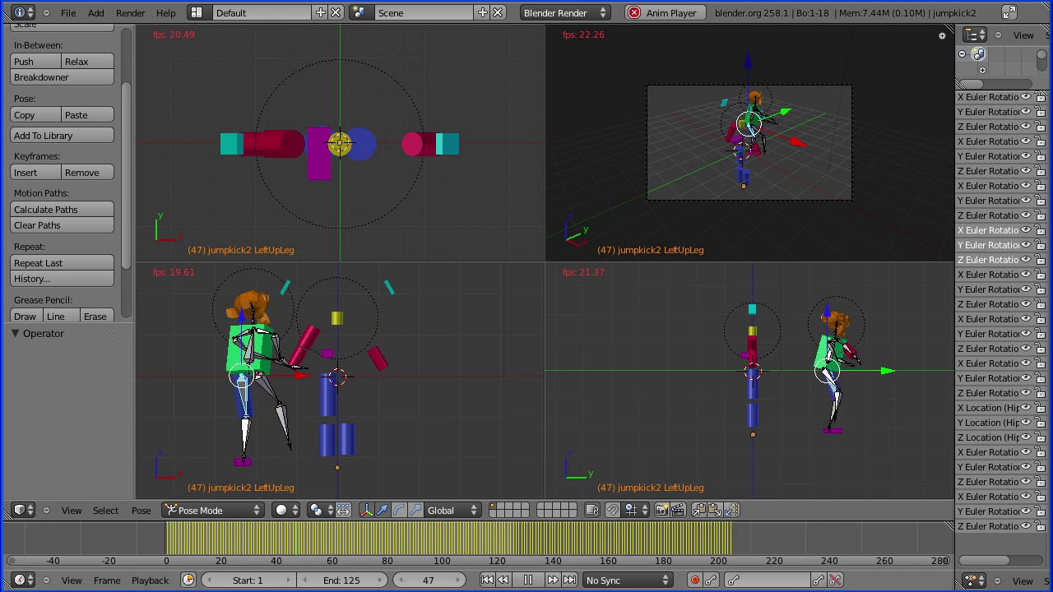
pyautogui.click(360, 583)
pyautogui.write('2')
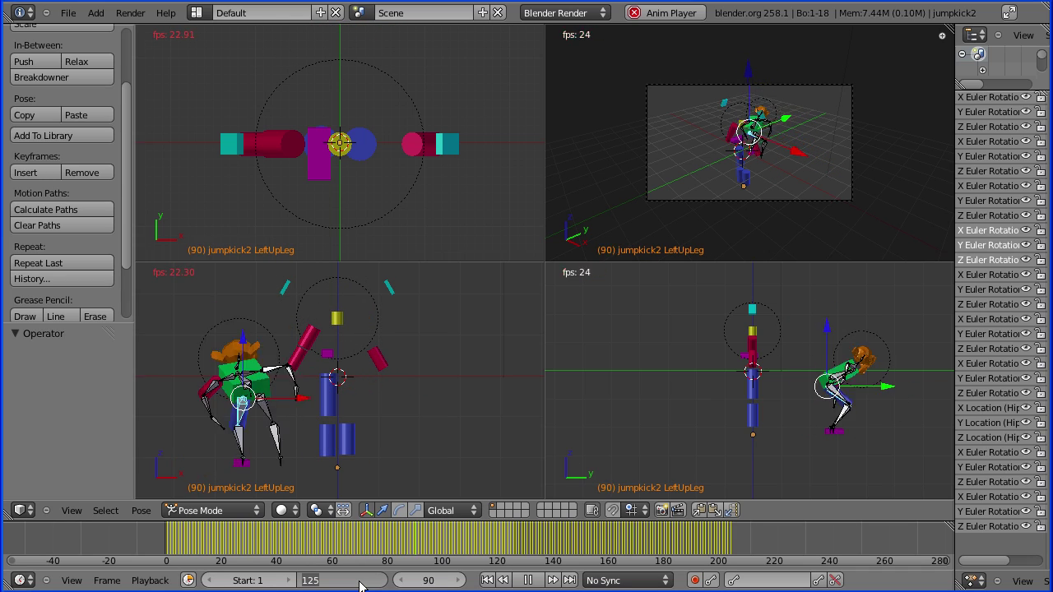
pyautogui.write('10')
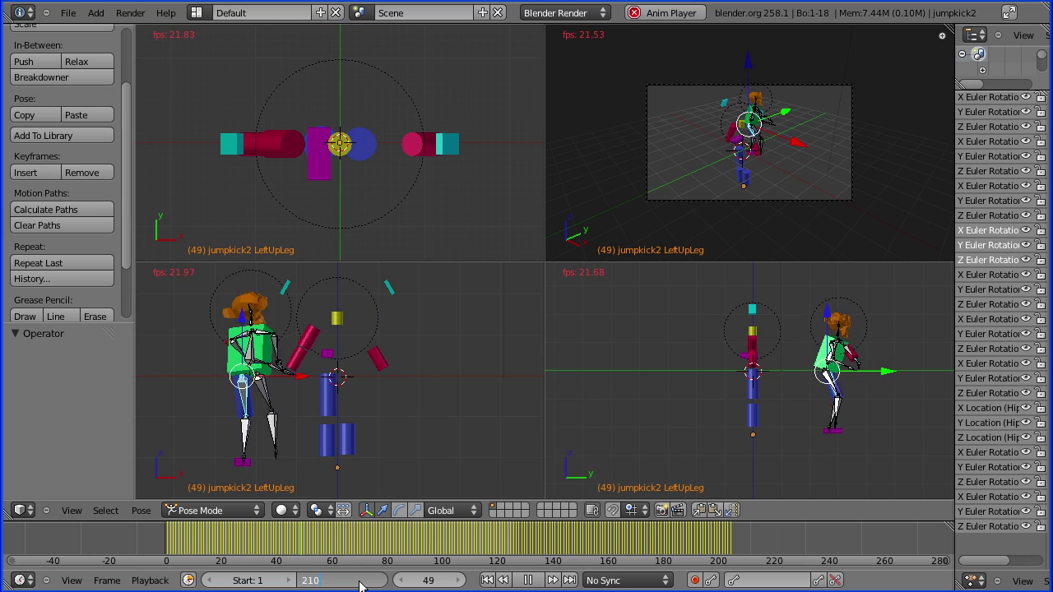
pyautogui.press('Return')
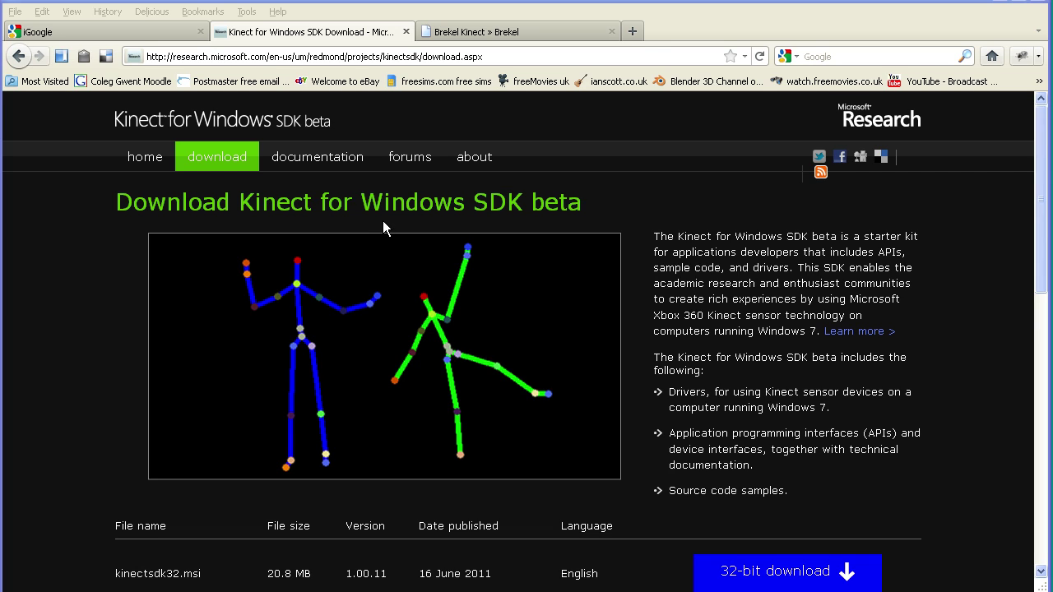
# Switch to the 'Brekel Kinect » Brekel' tab in Firefox.
pyautogui.click(560, 31)
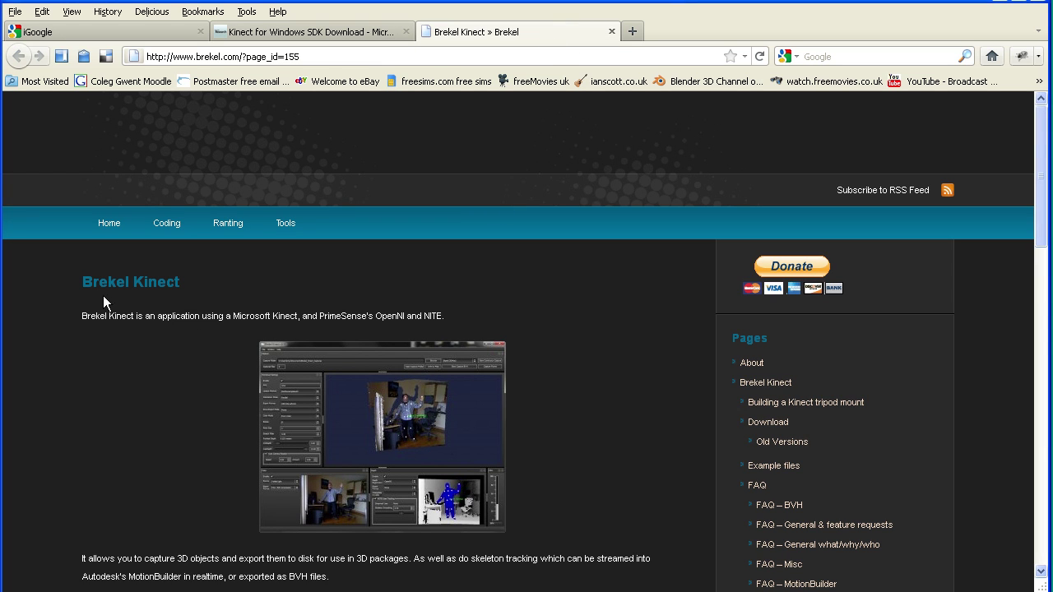